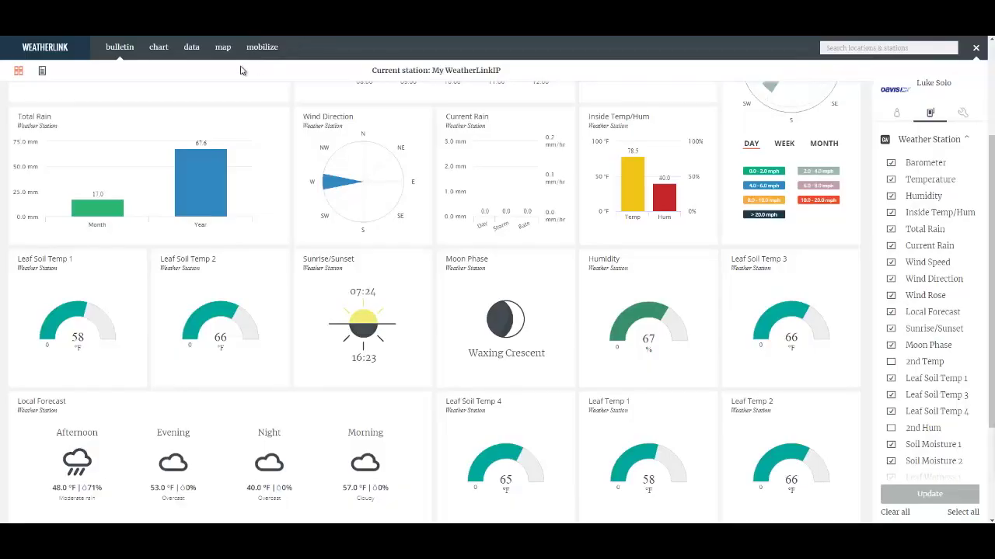
# - Widen the Current Rain tile, remove Wind Direction, and move Wind Speed right of Wind Rose
pyautogui.scroll(2, 280, 109)
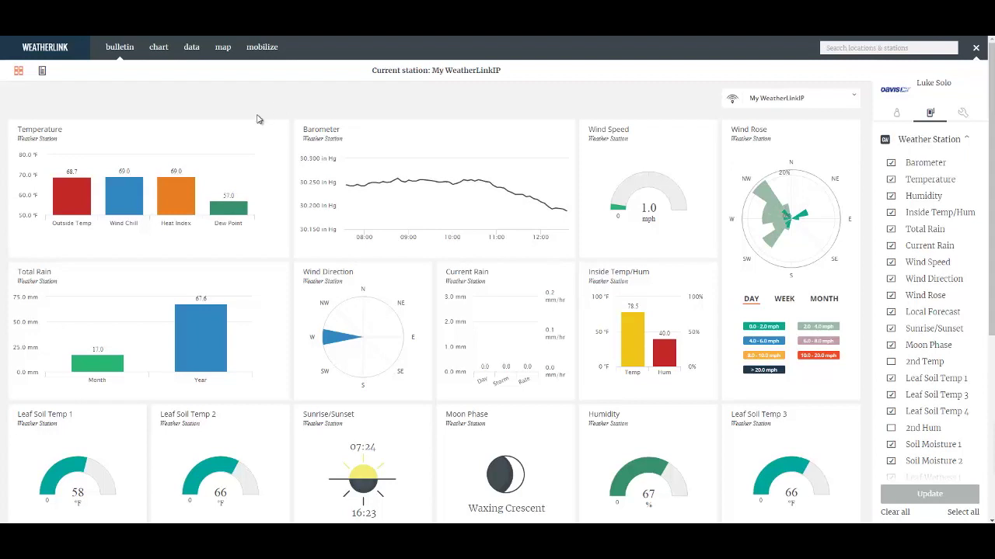
pyautogui.moveTo(315, 346)
pyautogui.moveTo(574, 395); pyautogui.dragTo(677, 387)
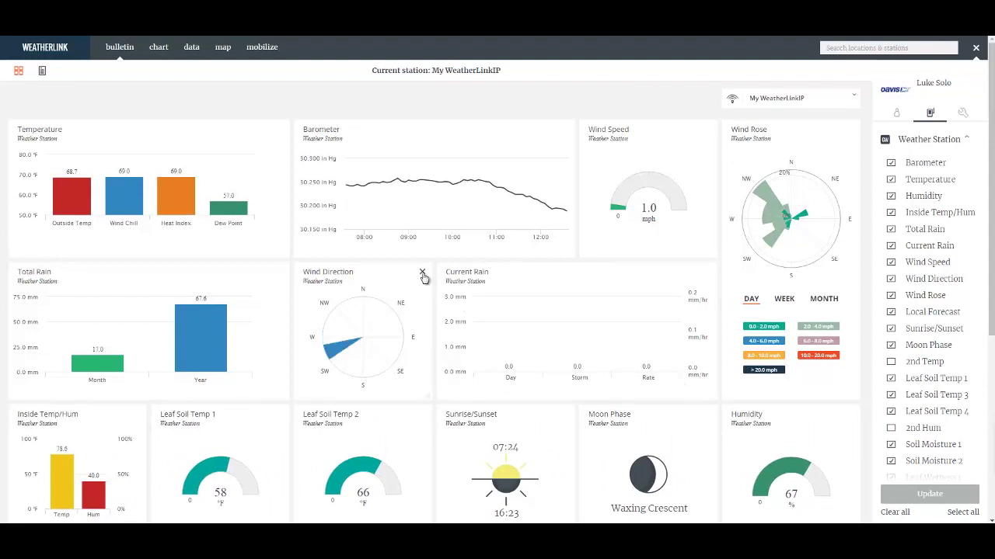
pyautogui.click(422, 275)
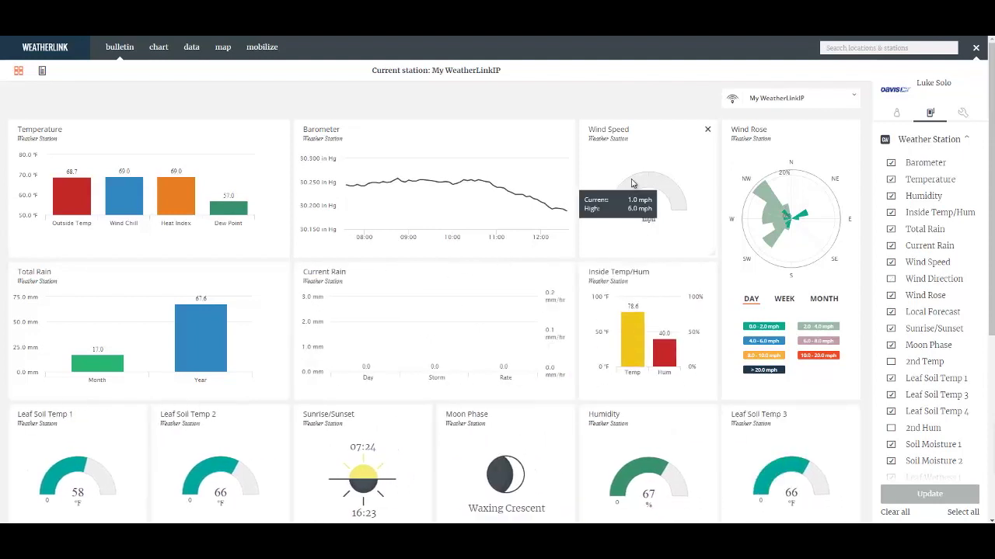
pyautogui.moveTo(656, 139); pyautogui.dragTo(809, 138)
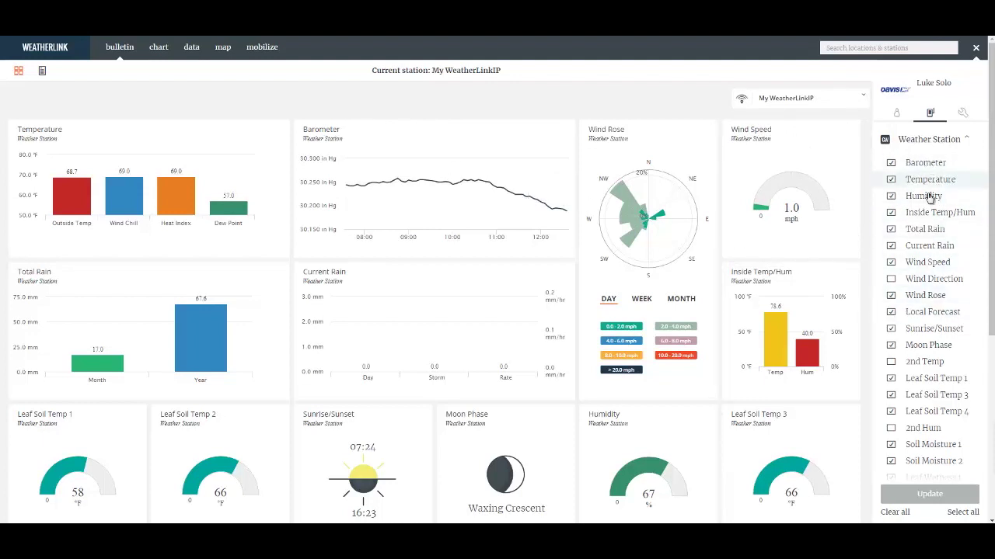
# - Re-enable the Wind Direction widget, update the dashboard, and switch the bulletin to table view
pyautogui.click(891, 279)
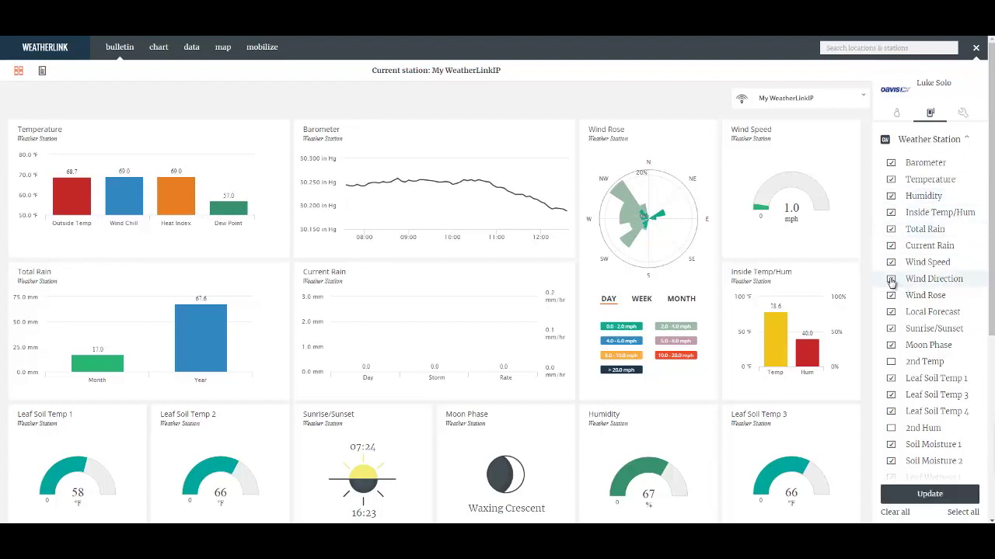
pyautogui.click(930, 501)
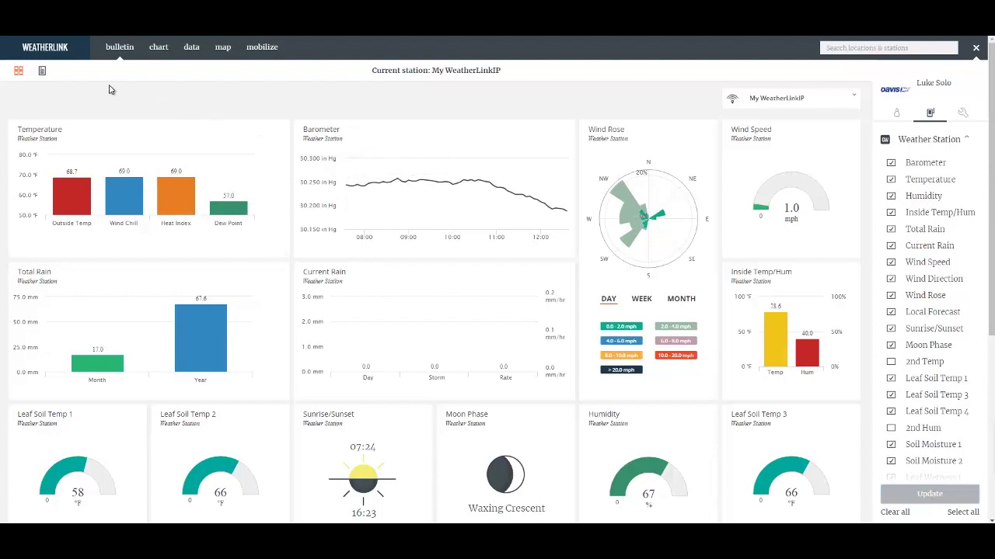
pyautogui.click(43, 74)
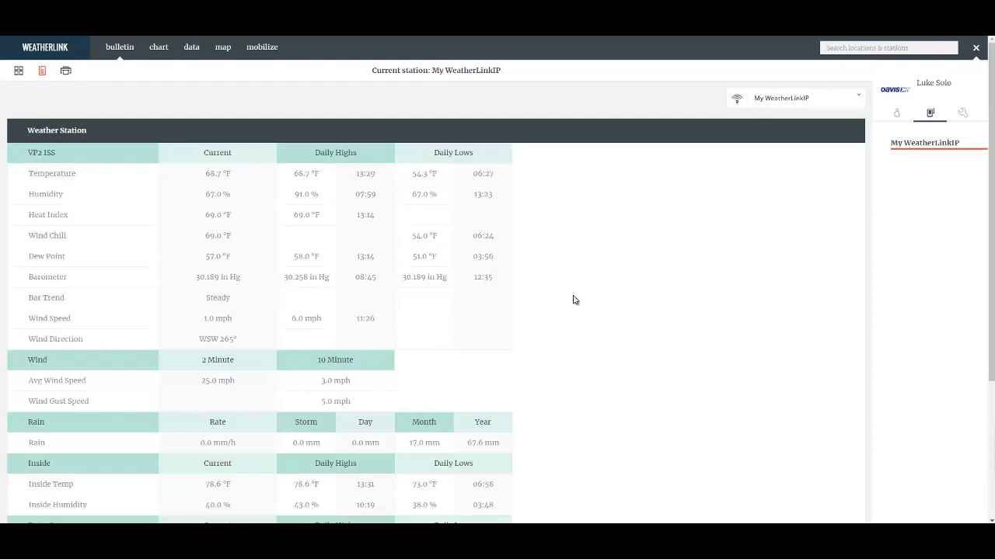
# - Look through the table of current values, highs and lows, then switch back to widget tiles
pyautogui.scroll(-1, 573, 300)
pyautogui.scroll(1, 573, 300)
pyautogui.click(20, 71)
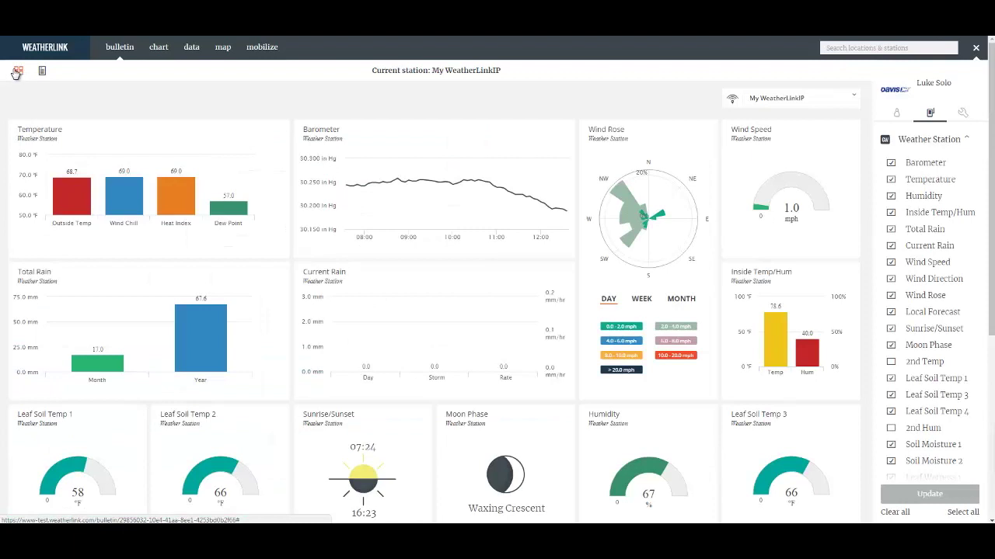
# - Read the values on the bar charts of the tiled weather widget dashboard
pyautogui.moveTo(63, 187)
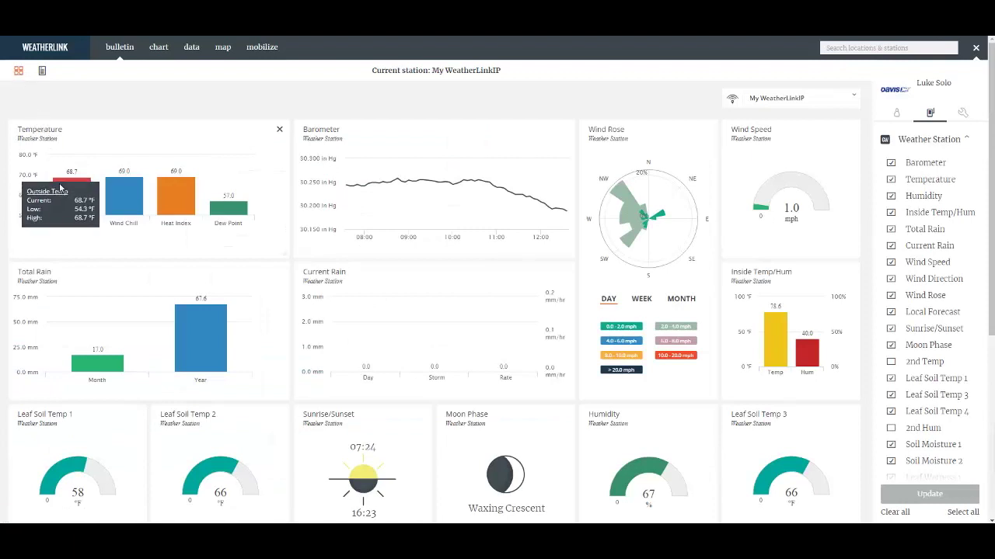
pyautogui.moveTo(122, 195)
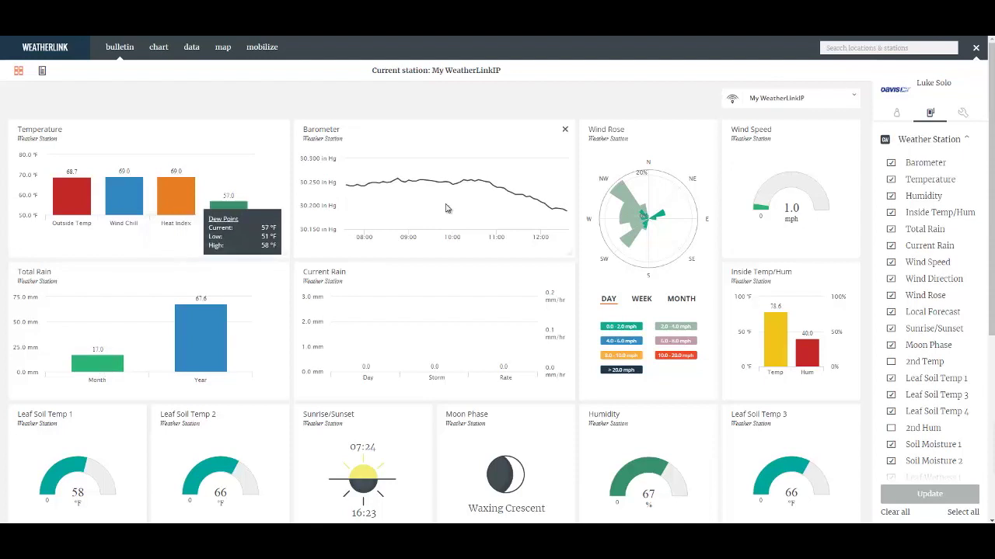
pyautogui.moveTo(787, 331)
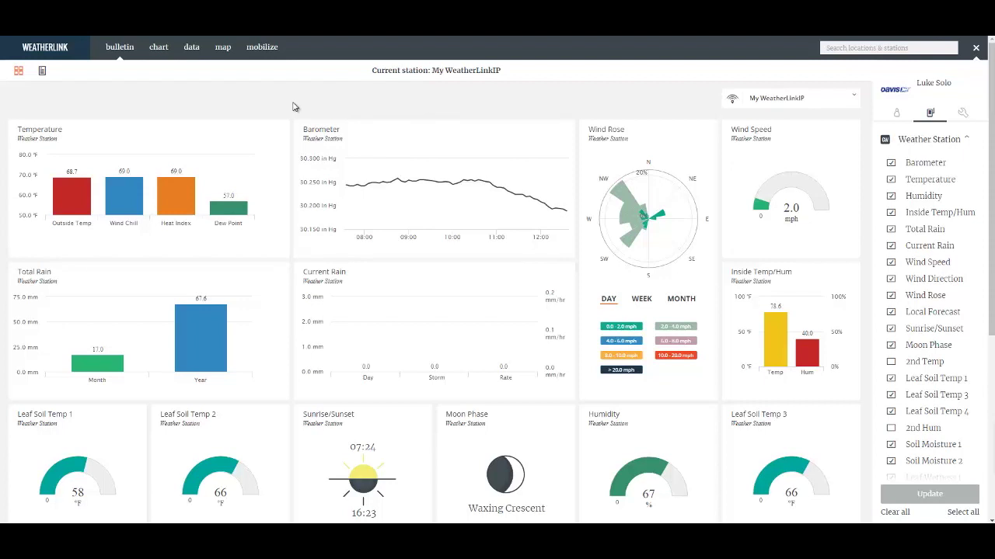
# - Reselect My WeatherLinkIP from the station list, then go to the chart page
pyautogui.click(832, 106)
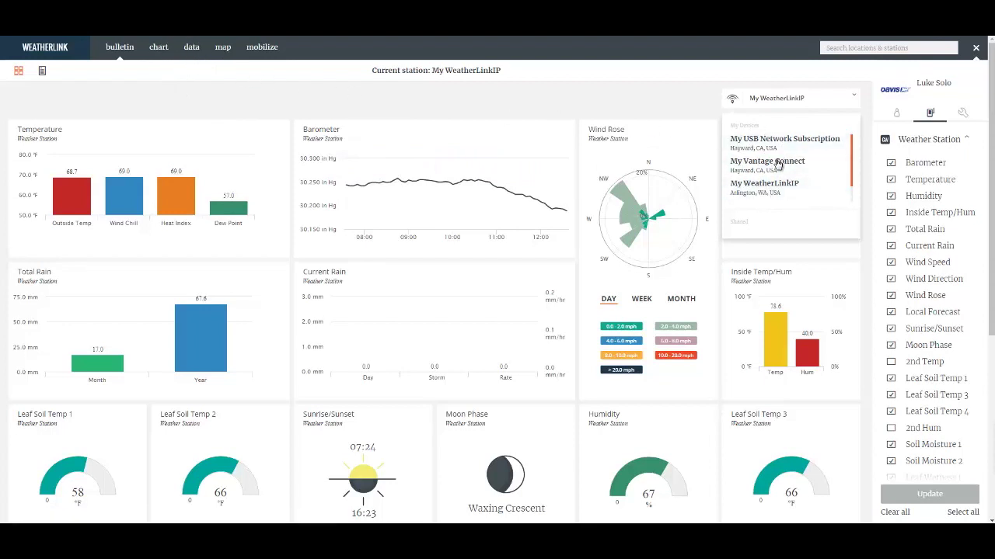
pyautogui.click(772, 189)
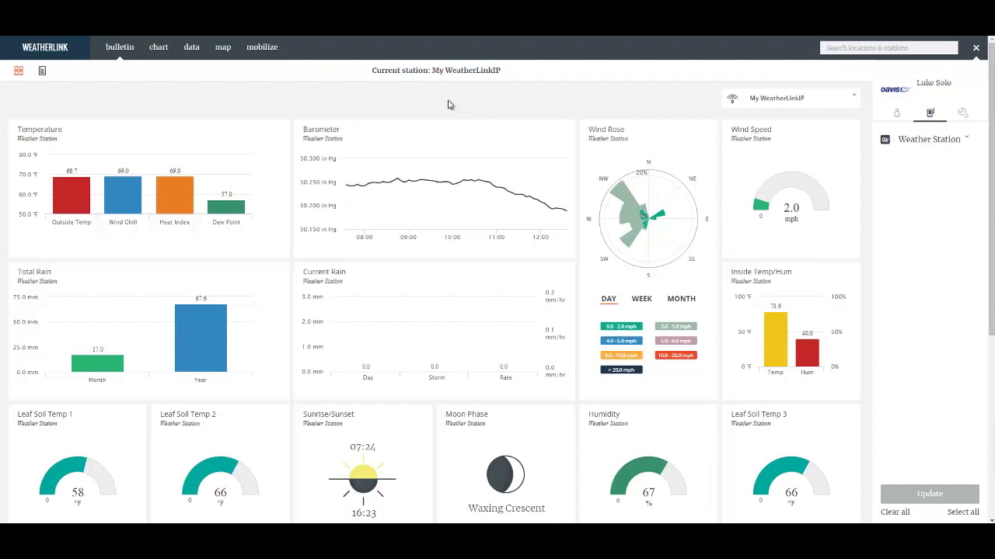
pyautogui.click(785, 101)
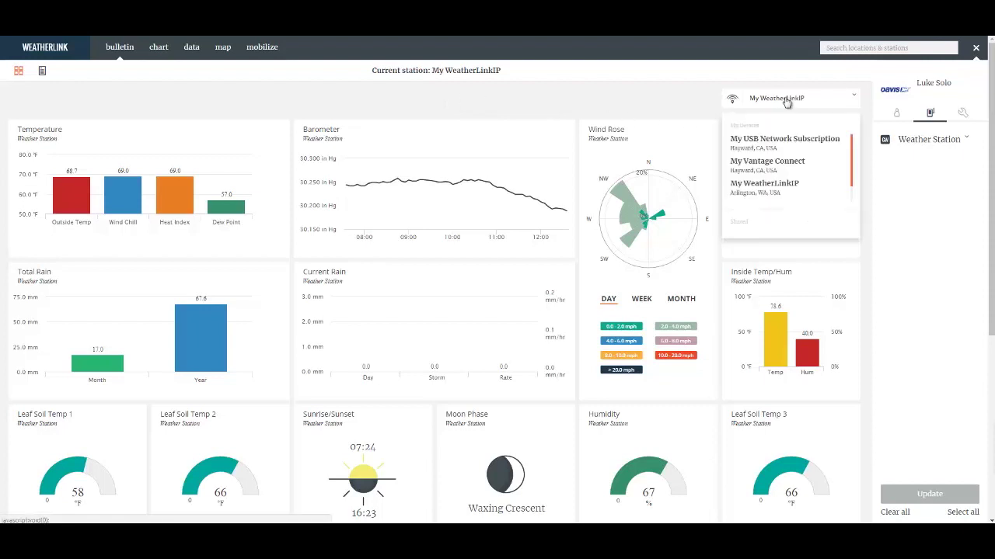
pyautogui.click(786, 103)
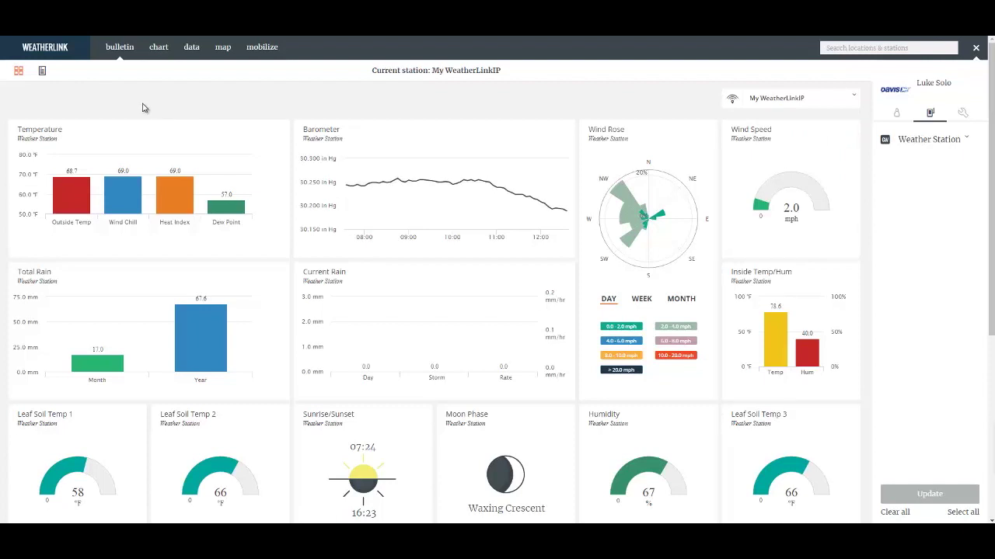
pyautogui.click(158, 48)
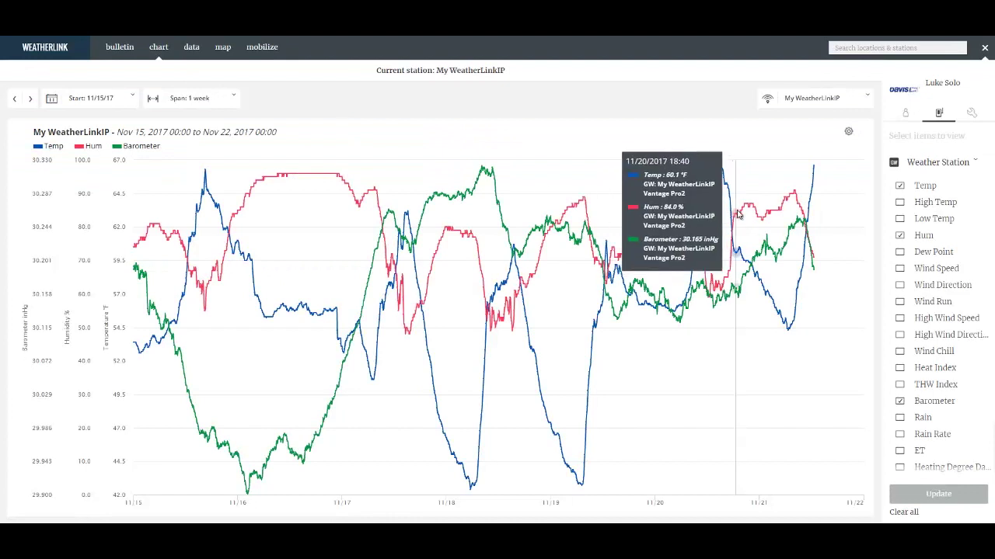
# - Remove Hum and Barometer so the chart plots only Temp
pyautogui.click(899, 237)
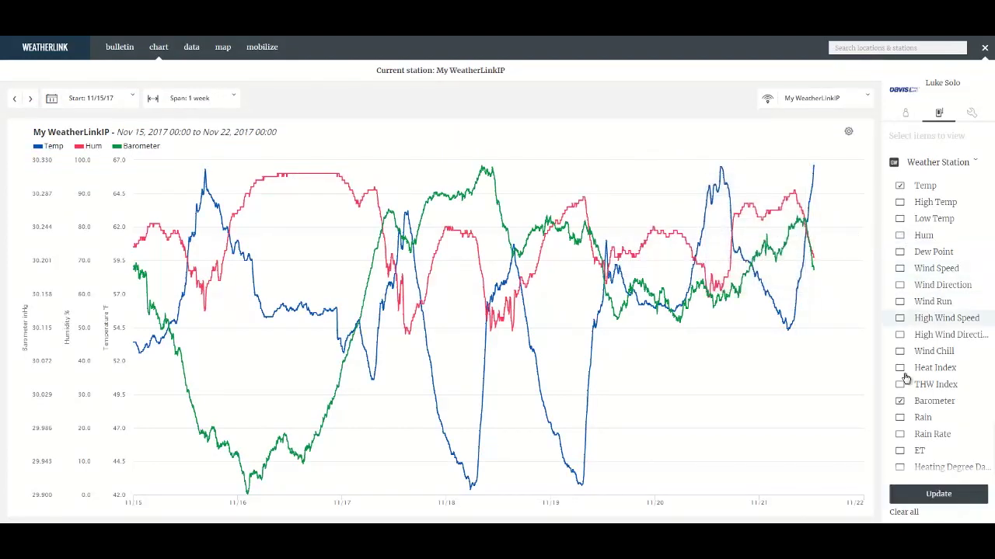
pyautogui.click(900, 403)
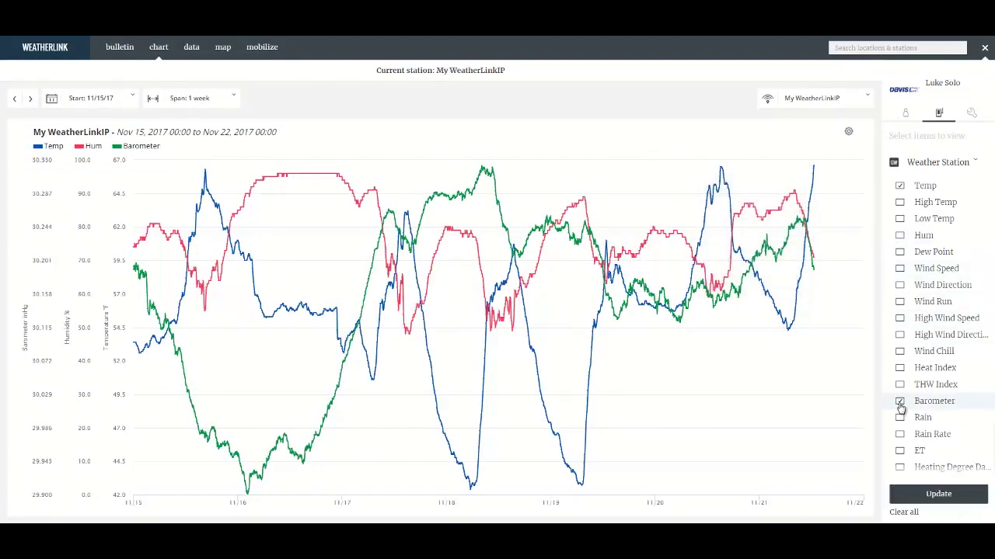
pyautogui.click(938, 494)
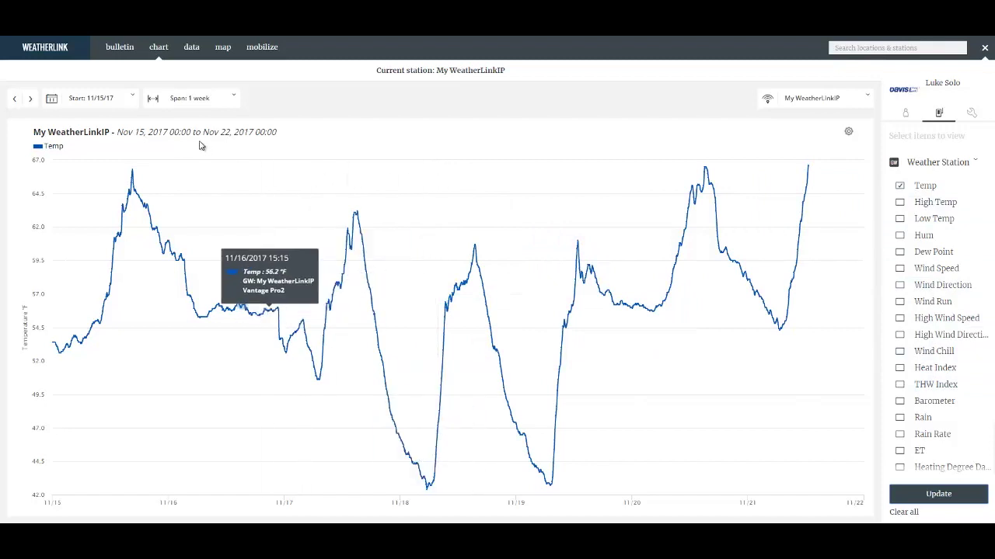
# - Zoom into part of the chart, then set the time span to 3 days
pyautogui.click(217, 101)
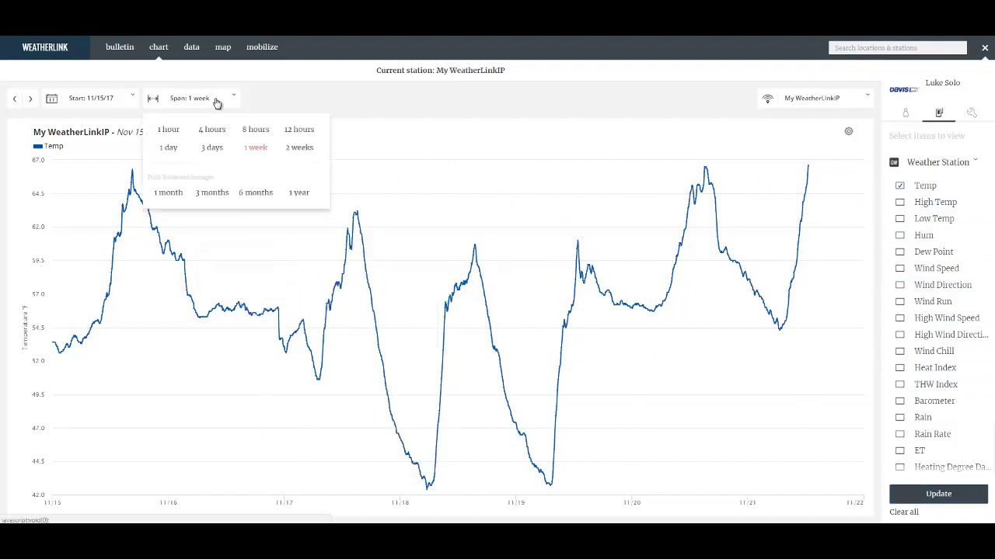
pyautogui.click(126, 100)
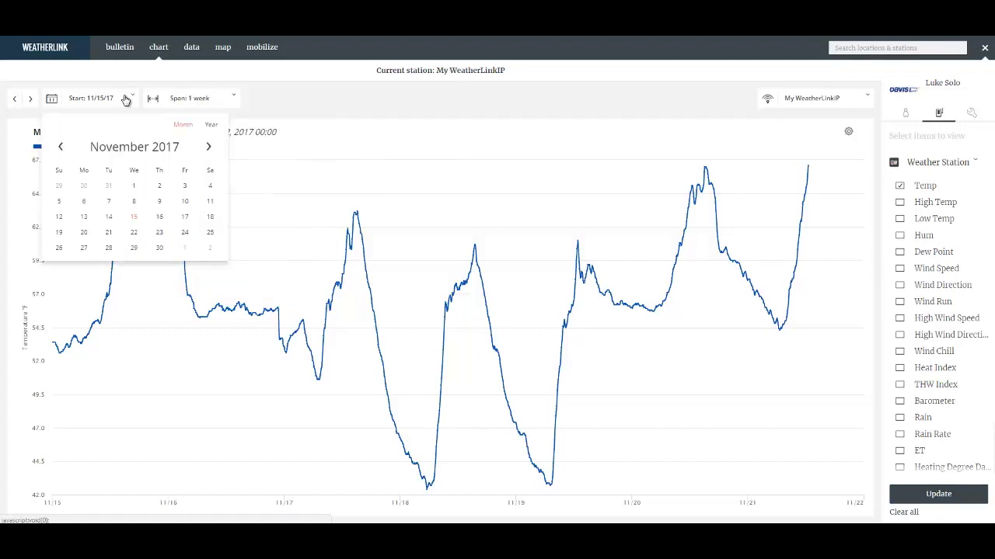
pyautogui.click(126, 100)
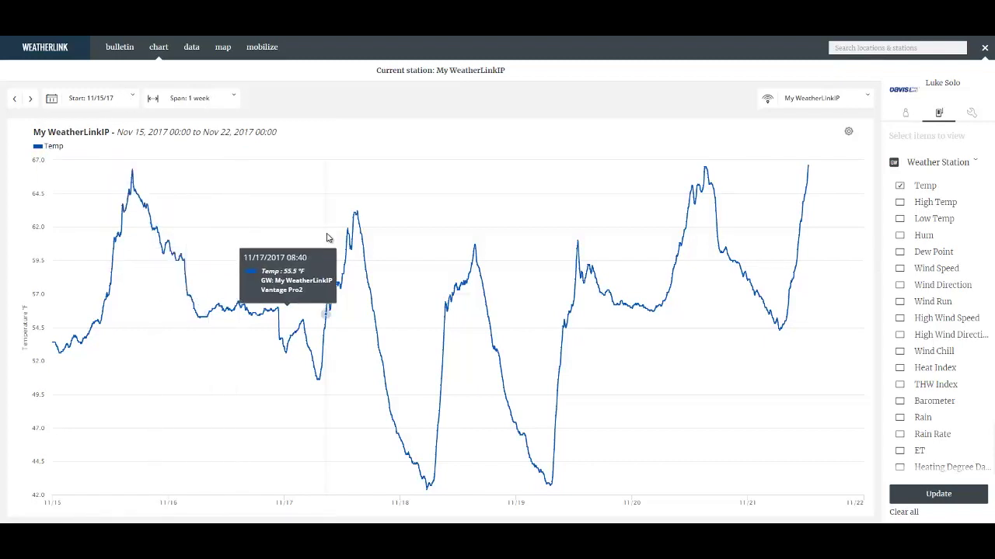
pyautogui.moveTo(335, 226); pyautogui.dragTo(509, 335)
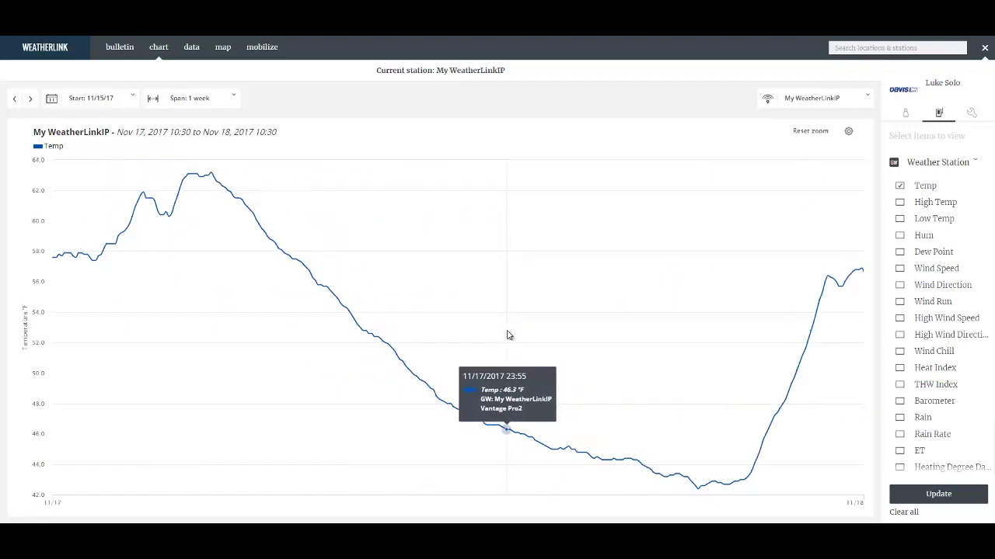
pyautogui.click(236, 99)
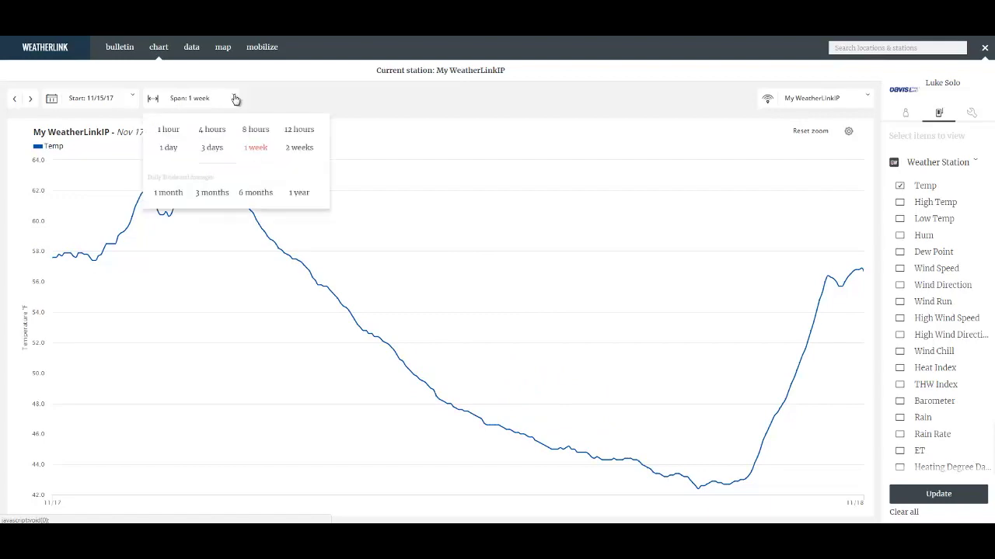
pyautogui.click(211, 147)
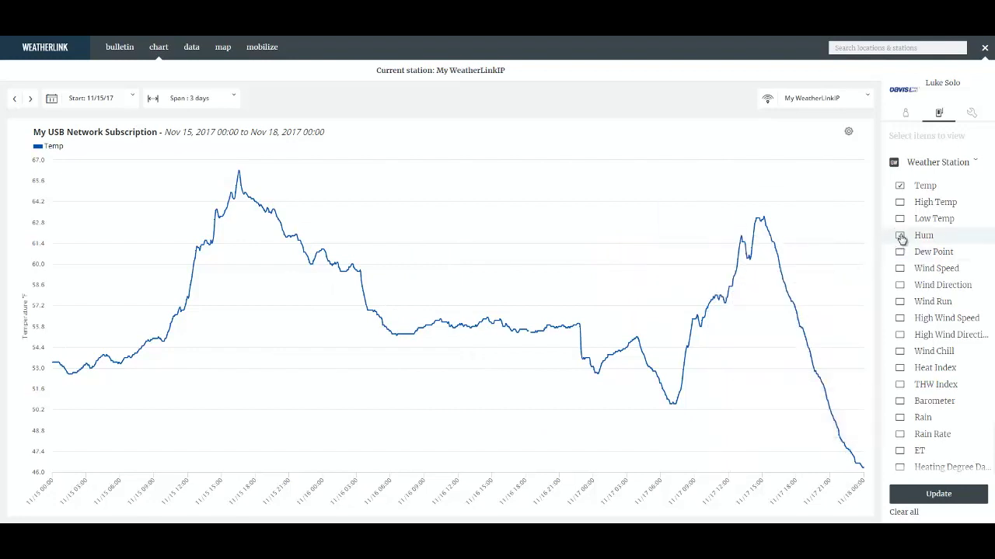
# - Tick Hum in the Weather Station item list and update the chart
pyautogui.click(899, 236)
pyautogui.click(937, 496)
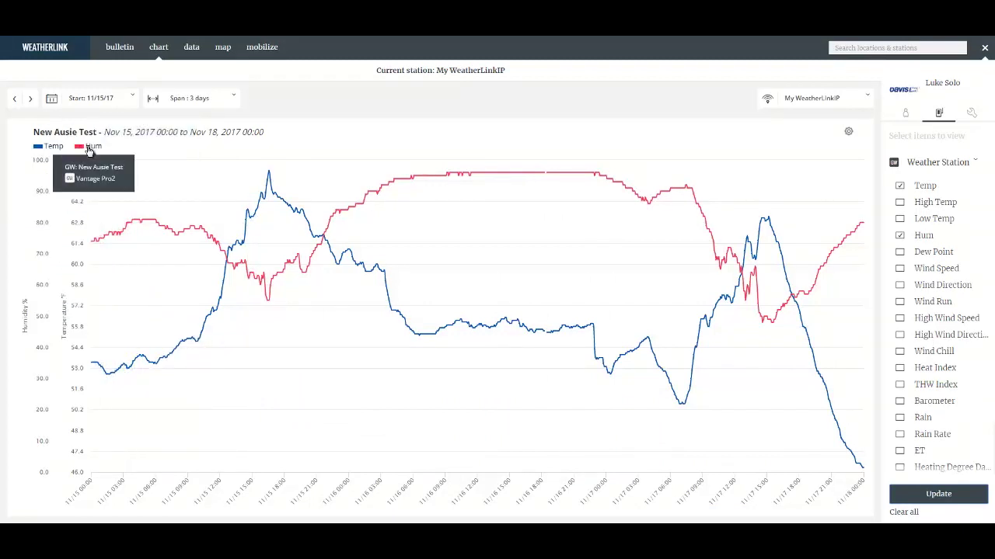
# - Recolour the Hum series from red to green through its legend settings
pyautogui.click(88, 147)
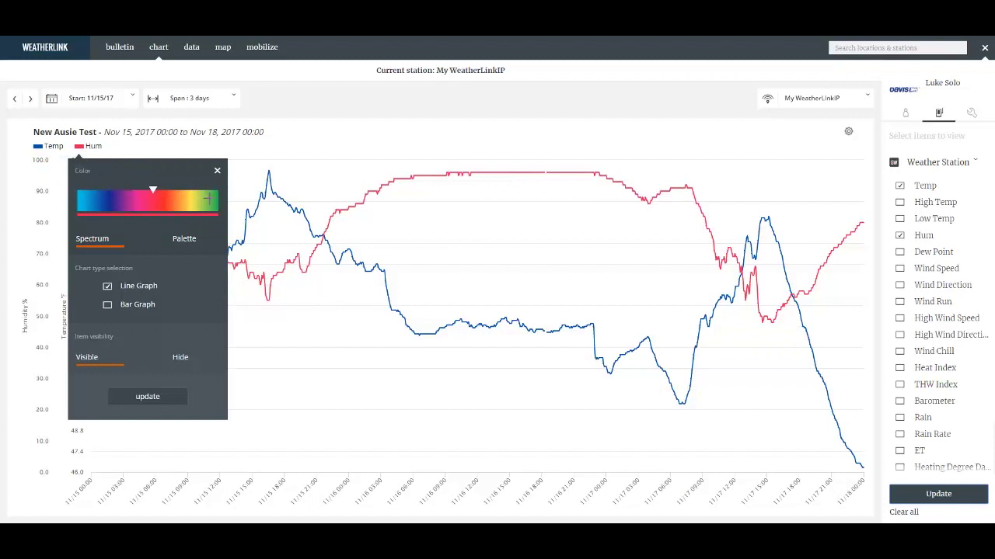
pyautogui.click(214, 197)
pyautogui.click(152, 396)
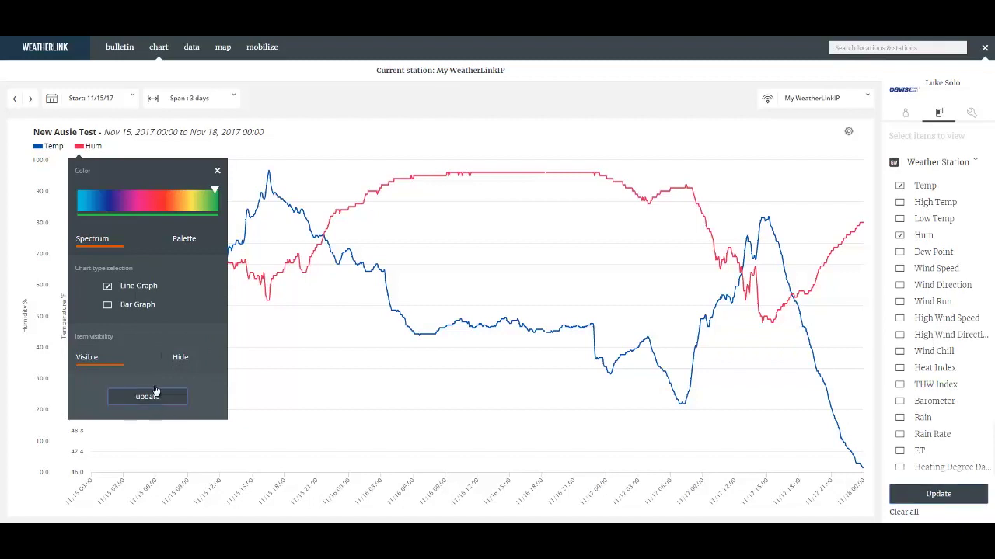
pyautogui.click(217, 170)
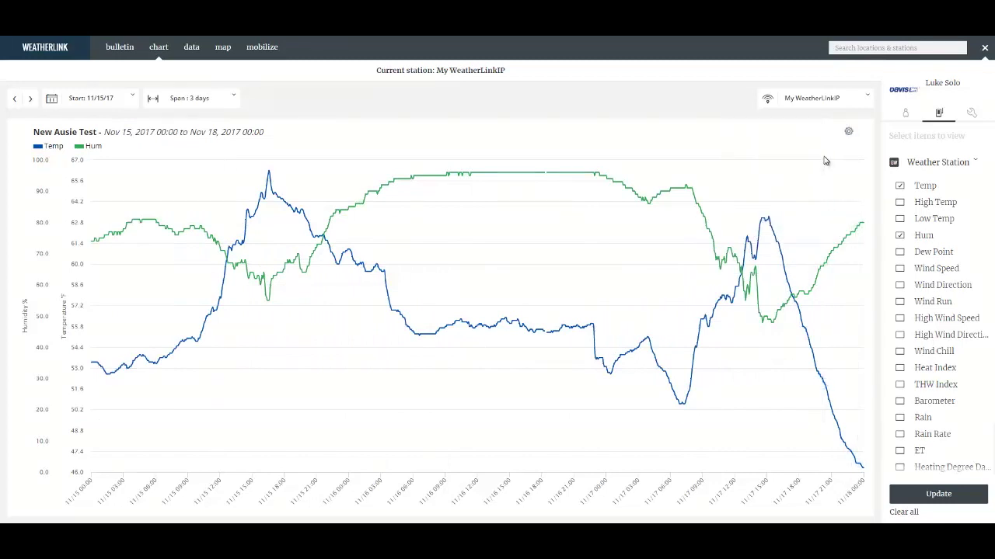
# - Give the temperature Y-axis custom settings: right side, Max 70, Min 40
pyautogui.click(848, 136)
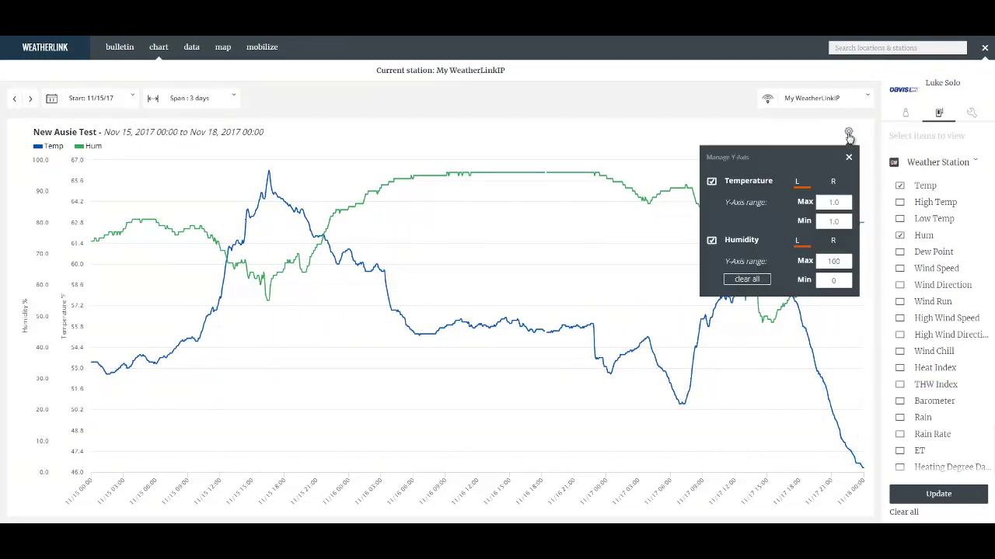
pyautogui.click(712, 183)
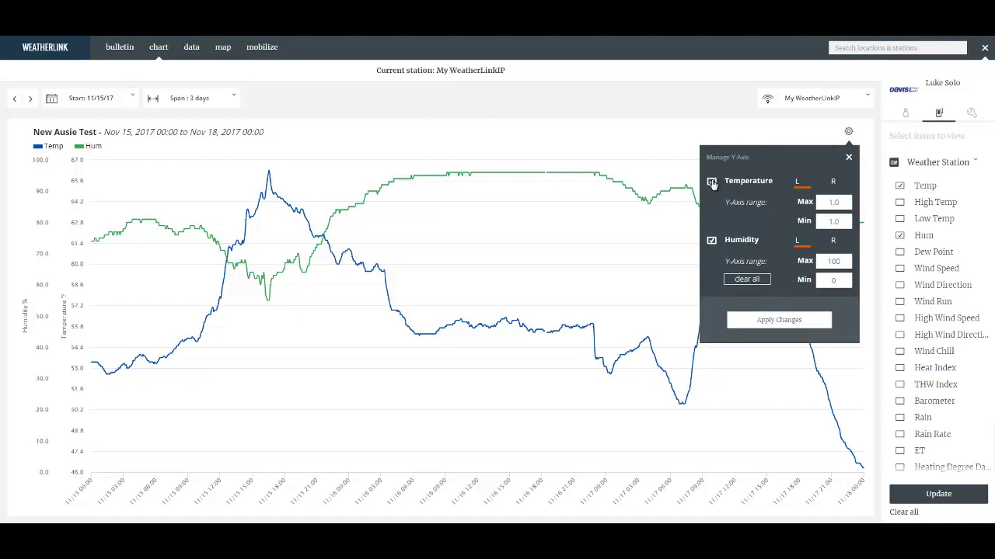
pyautogui.click(712, 183)
pyautogui.click(831, 183)
pyautogui.write('70')
pyautogui.click(847, 222)
pyautogui.write('40.')
pyautogui.click(780, 321)
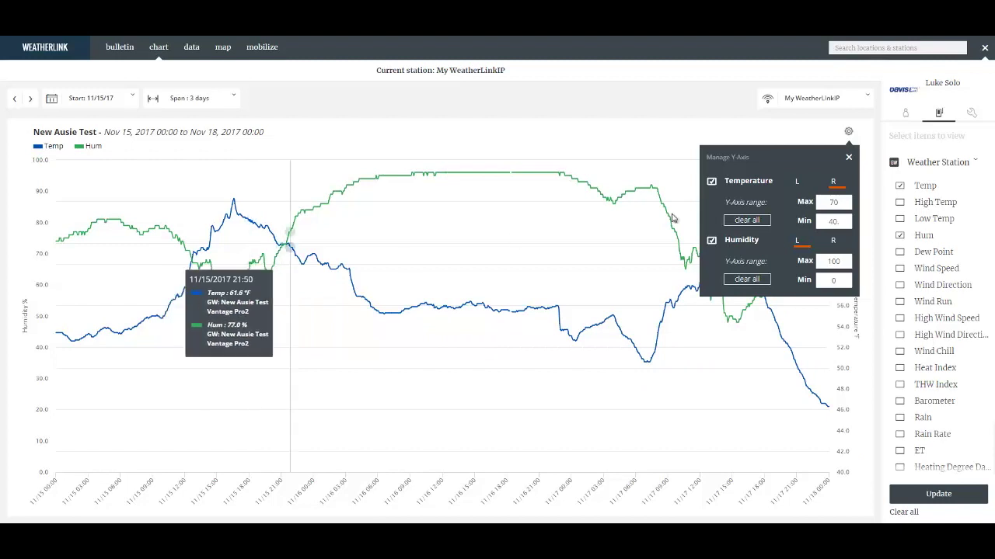
pyautogui.click(848, 157)
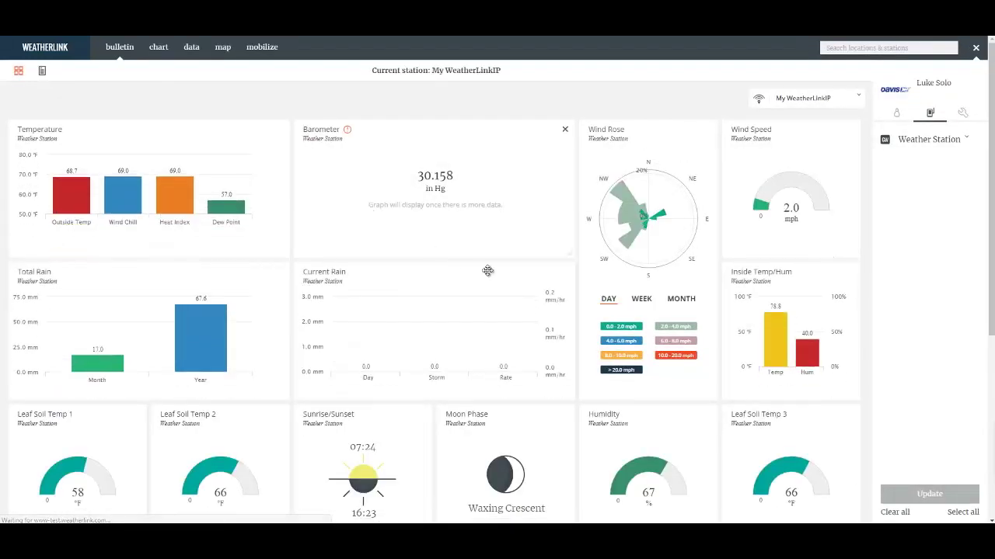
pyautogui.click(159, 49)
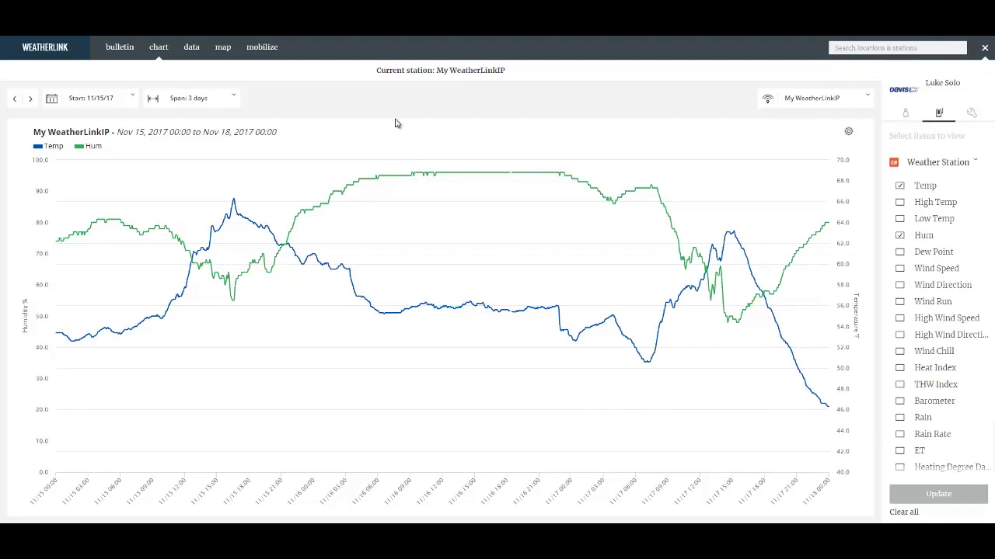
# - Open the data page and scroll the 11/21/17 5-minute readings table both ways
pyautogui.click(195, 48)
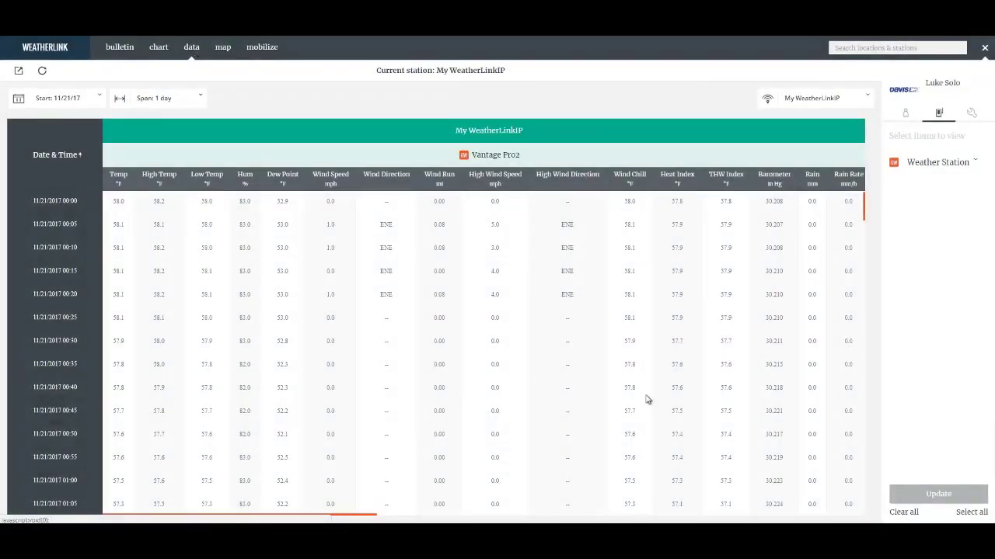
pyautogui.moveTo(863, 204); pyautogui.dragTo(865, 482)
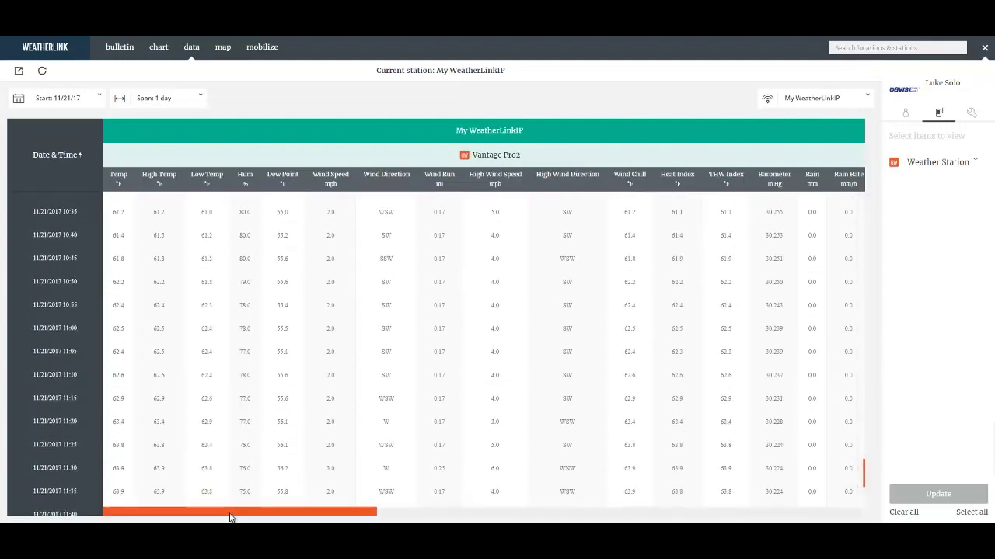
pyautogui.moveTo(231, 513); pyautogui.dragTo(359, 511)
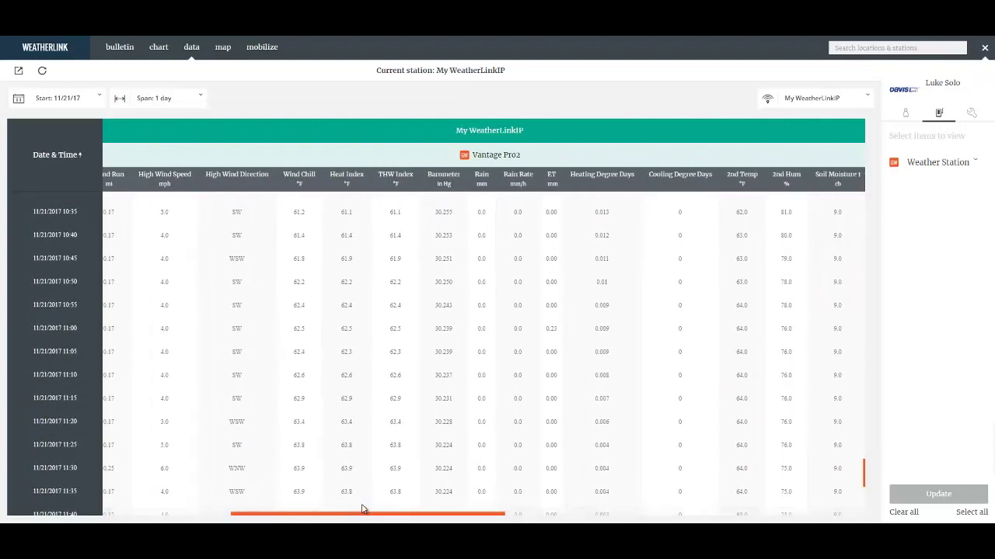
pyautogui.click(19, 73)
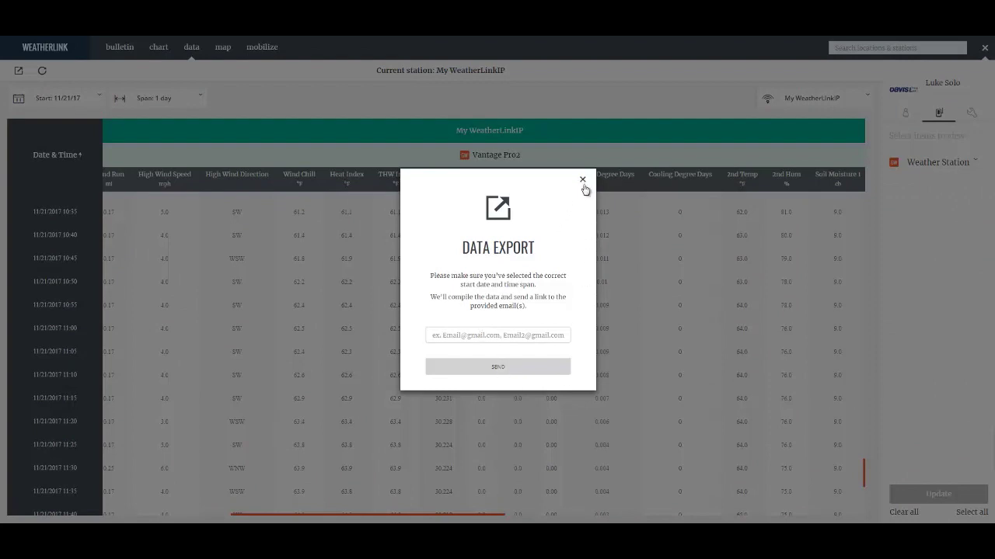
pyautogui.click(583, 181)
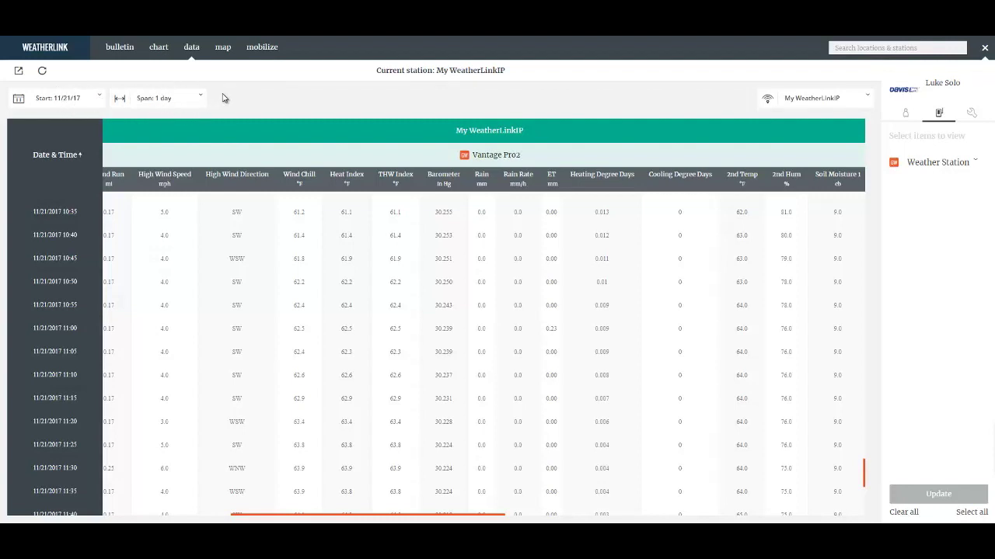
pyautogui.click(223, 48)
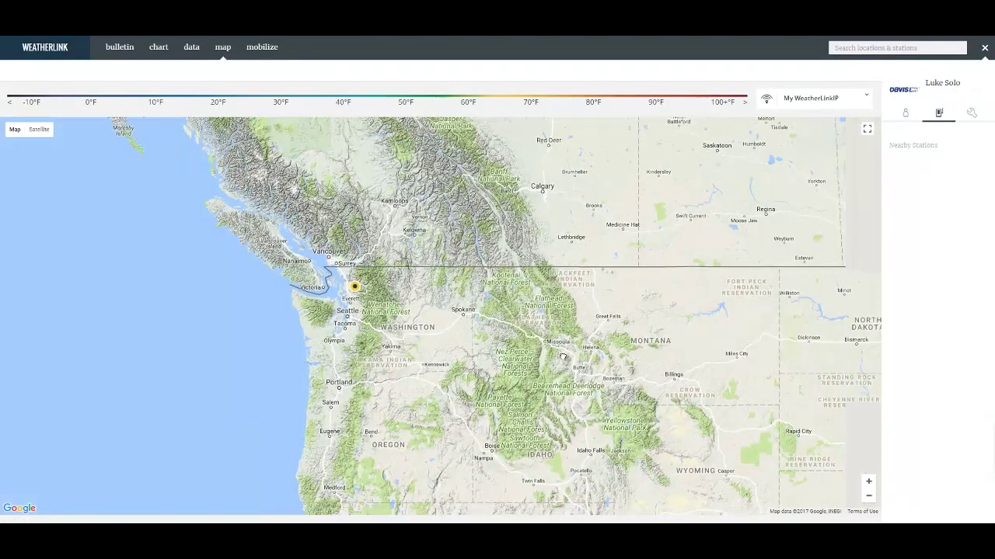
# - Pan the map to Washington and inspect the station near Everett
pyautogui.moveTo(562, 358); pyautogui.dragTo(389, 242)
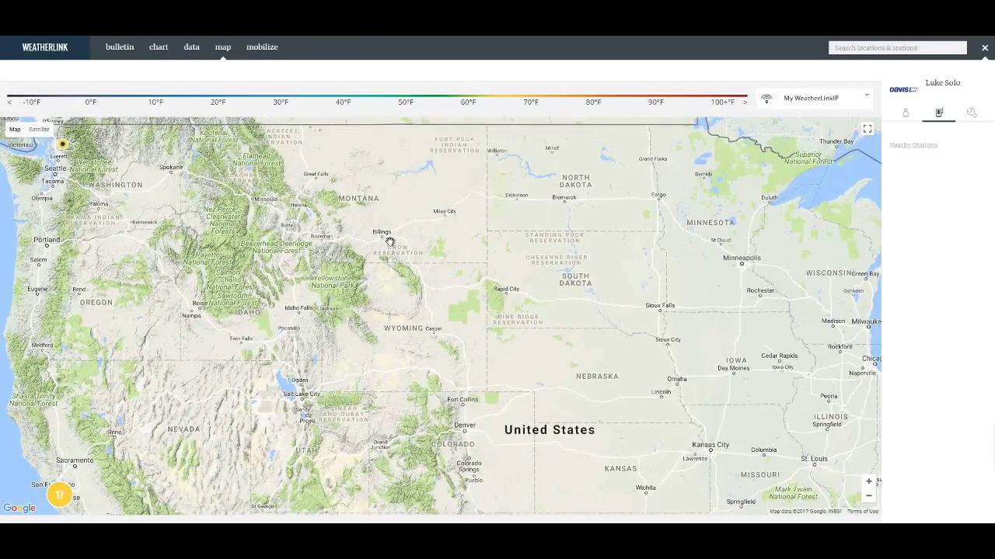
pyautogui.moveTo(137, 304); pyautogui.dragTo(427, 377)
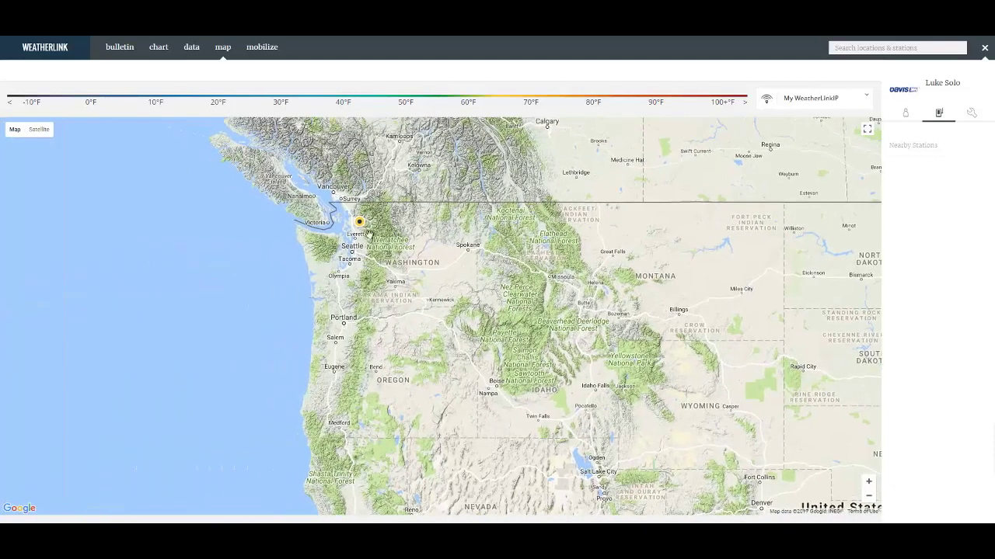
pyautogui.click(359, 224)
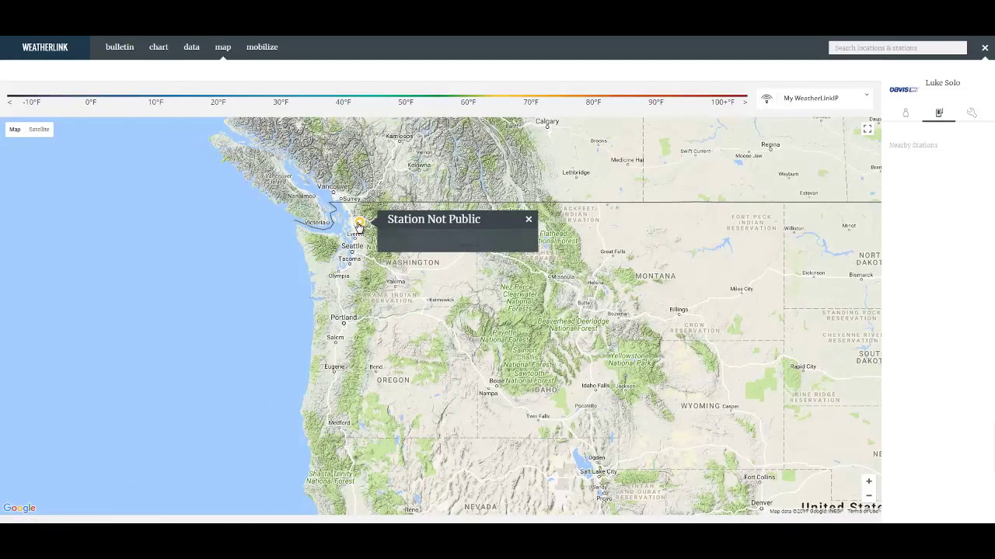
pyautogui.click(529, 220)
# - Zoom into the western US cluster and open the Versailles Test station's bulletin
pyautogui.scroll(-1, 474, 360)
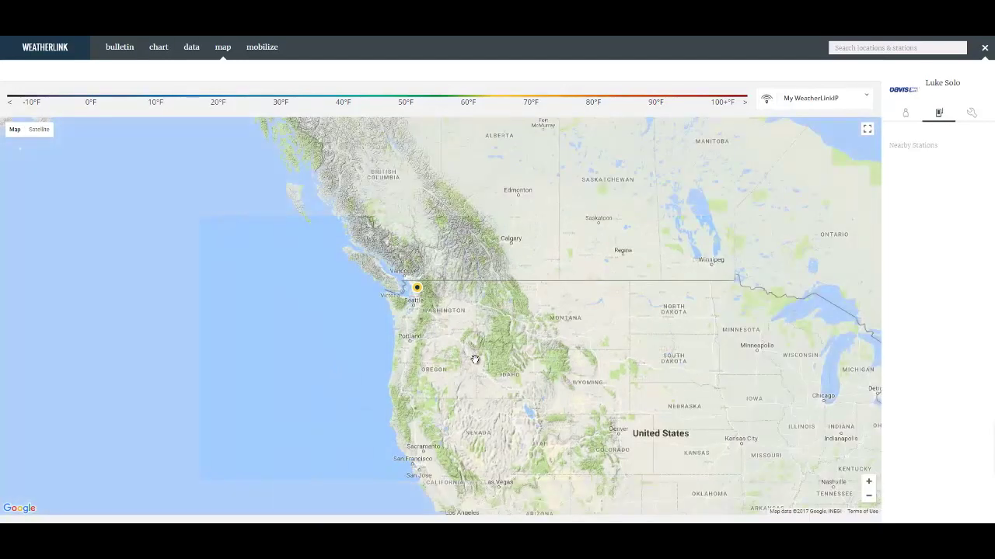
pyautogui.moveTo(481, 381); pyautogui.dragTo(435, 259)
pyautogui.click(390, 294)
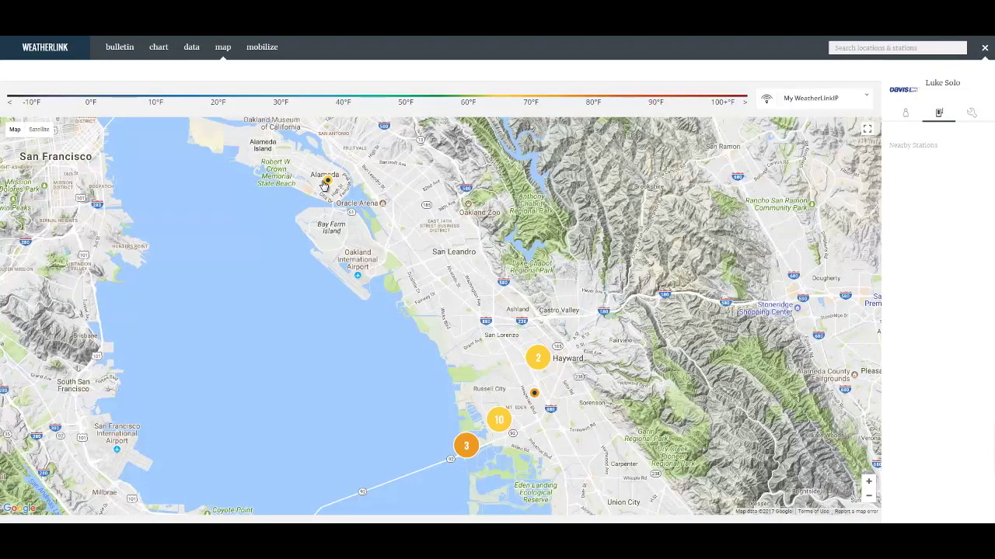
pyautogui.click(326, 182)
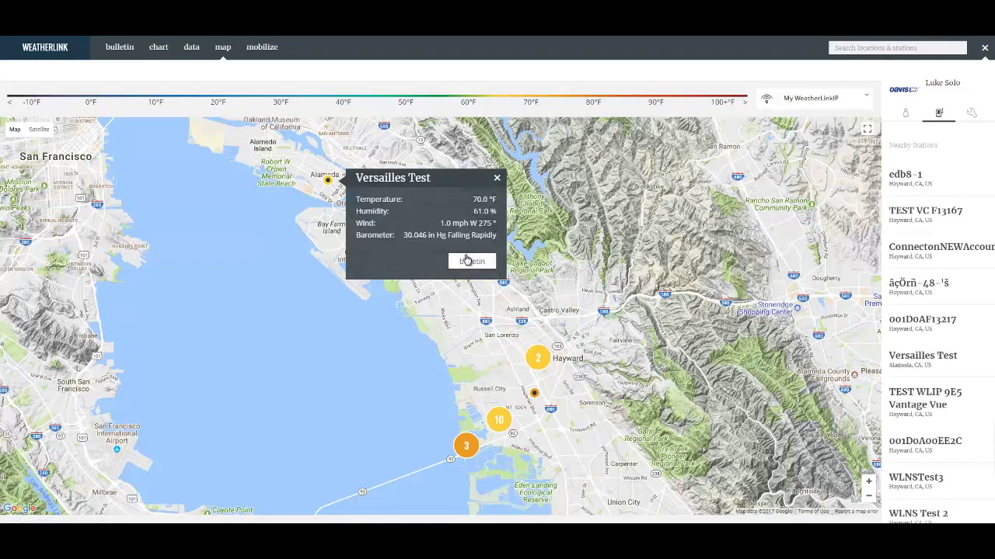
pyautogui.click(471, 262)
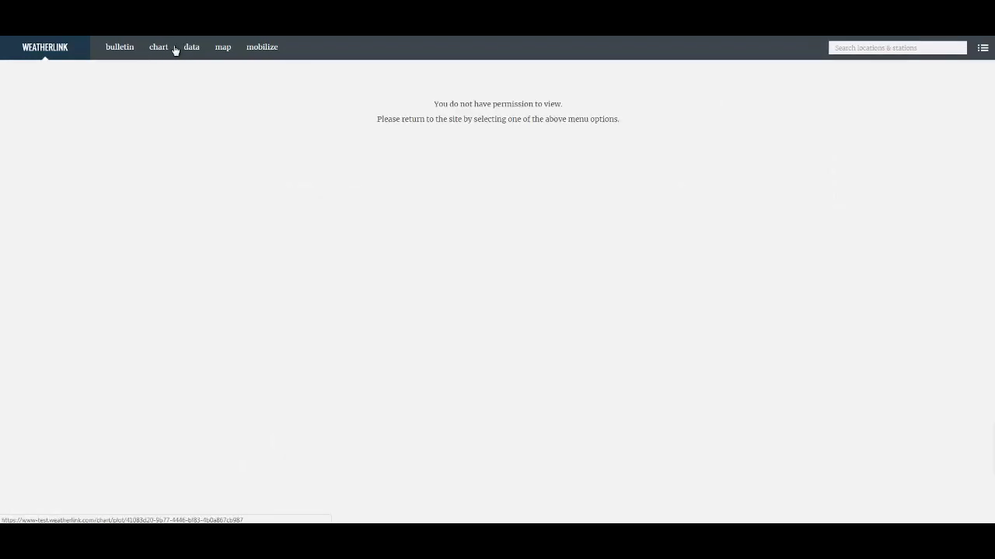
# - Go back to the bulletin dashboard and pick another station to reach the mobilize Weather view
pyautogui.click(123, 47)
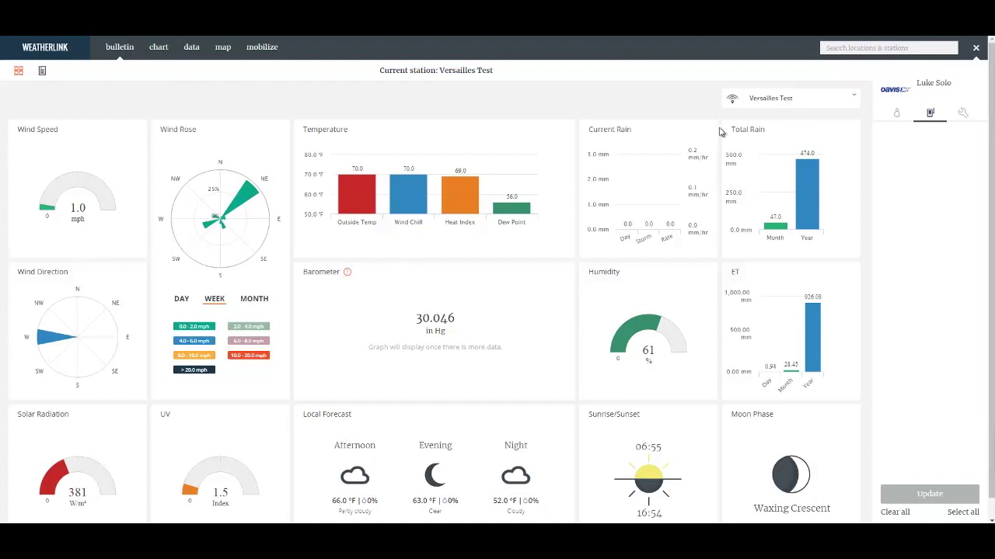
pyautogui.click(847, 102)
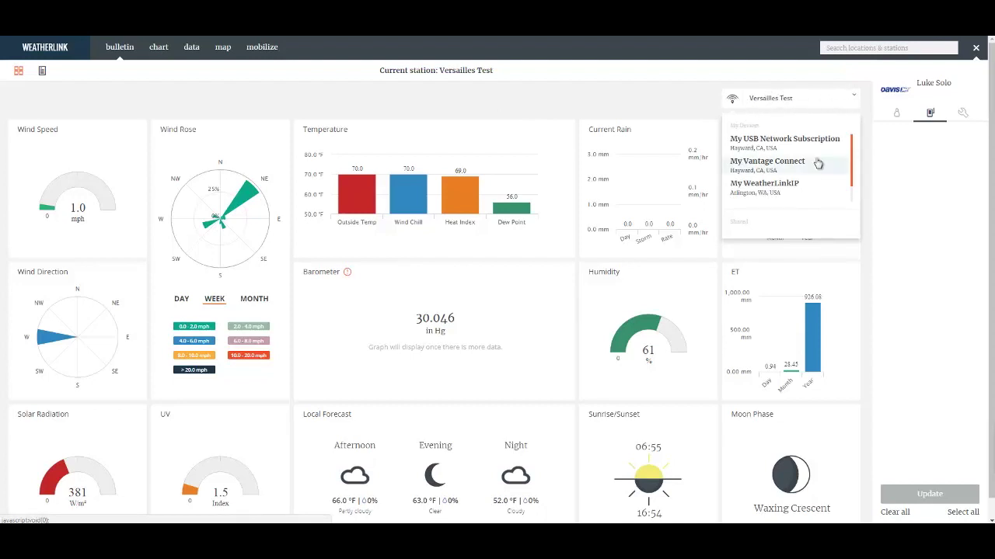
pyautogui.click(262, 46)
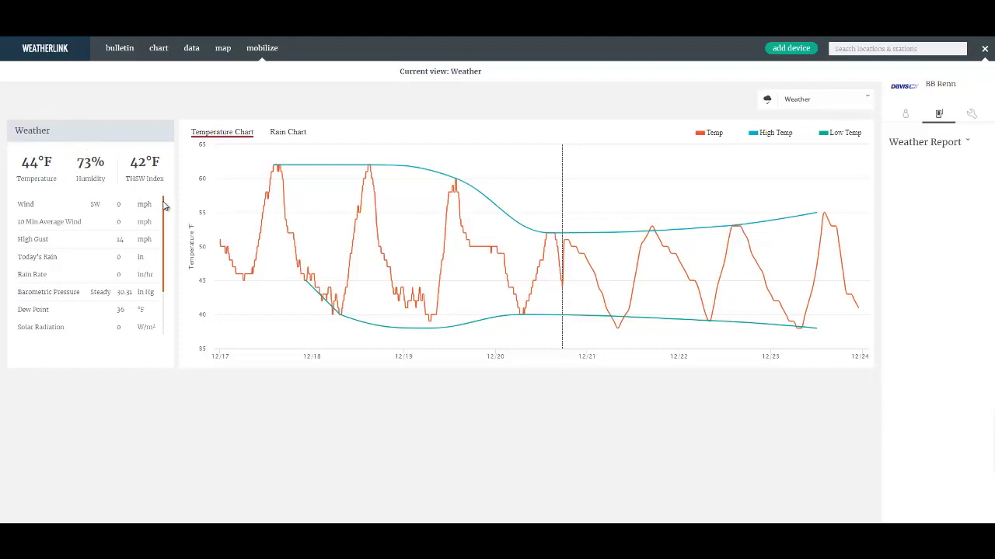
pyautogui.scroll(-3, 164, 205)
pyautogui.scroll(3, 162, 197)
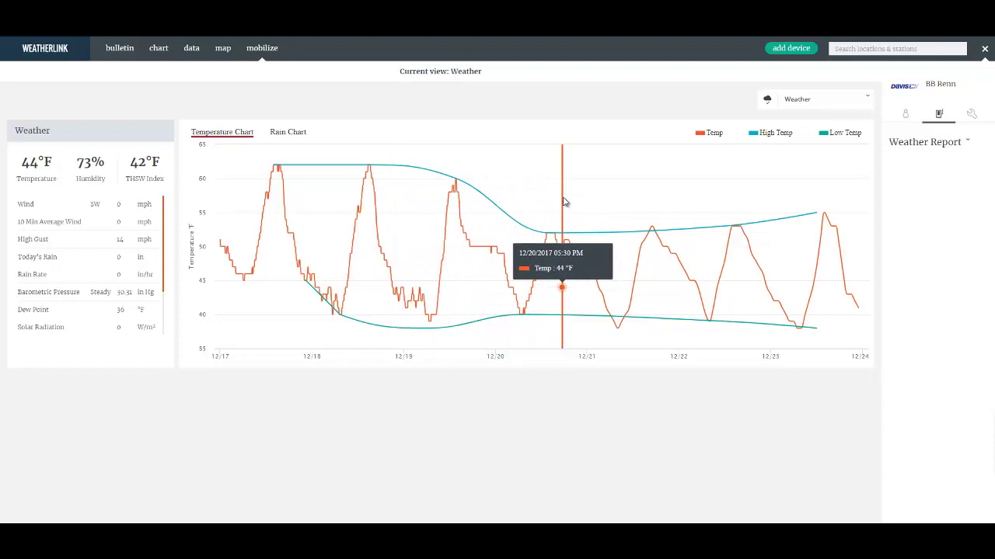
pyautogui.click(564, 202)
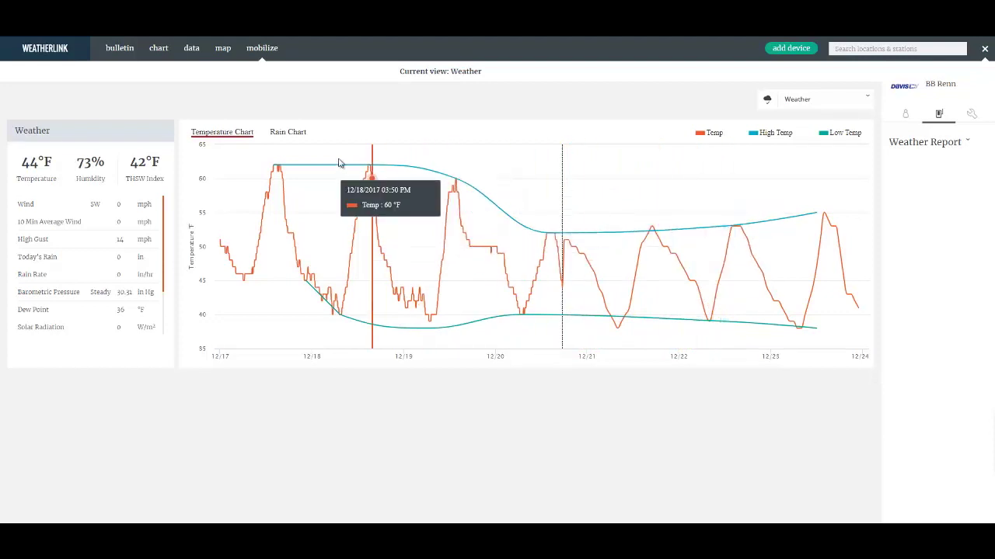
pyautogui.click(288, 133)
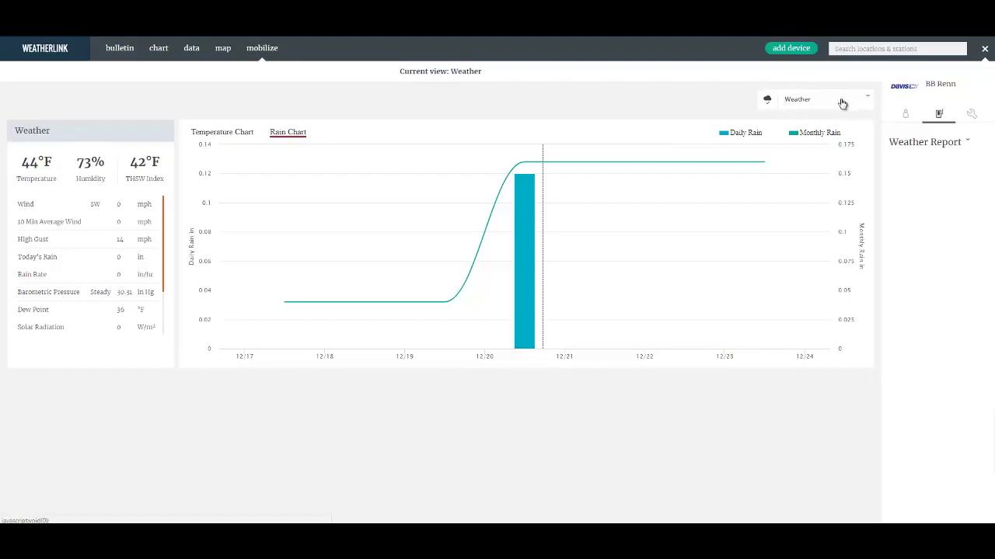
# - List the other available views, such as 10HS, 5TE, Akview, Agritech Demo and Loveland
pyautogui.click(842, 104)
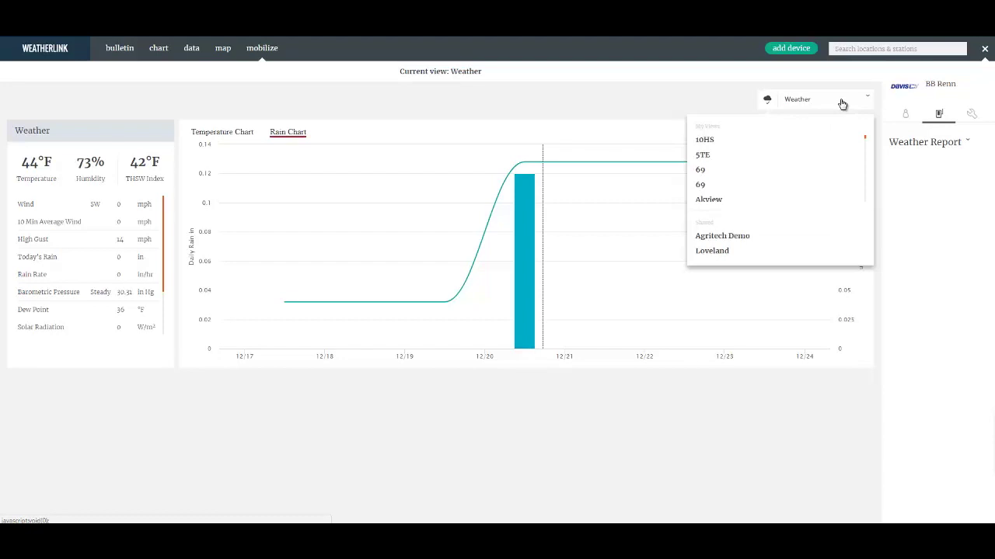
# - Close the view list, expand the Weather Report alert thresholds, and bring up the chart view
pyautogui.click(722, 107)
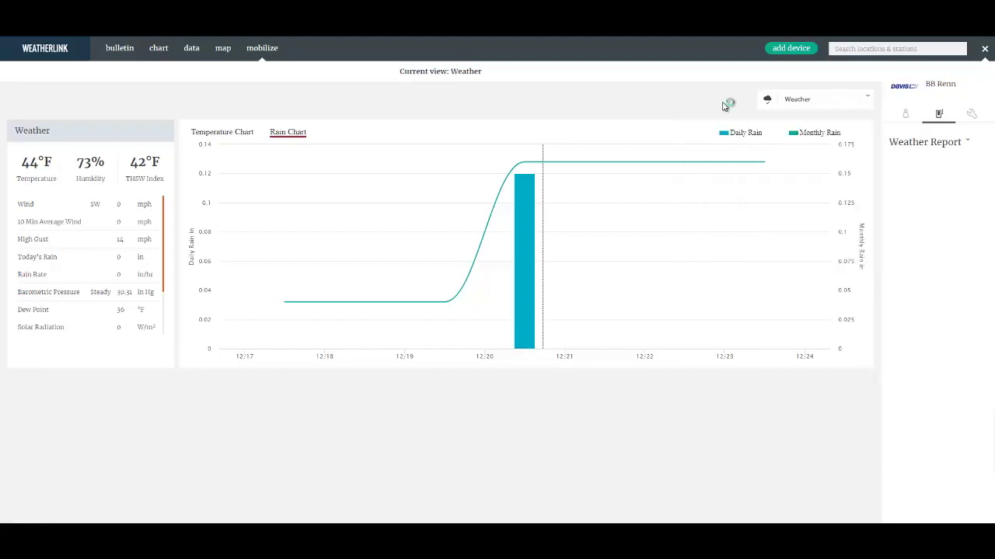
pyautogui.click(967, 142)
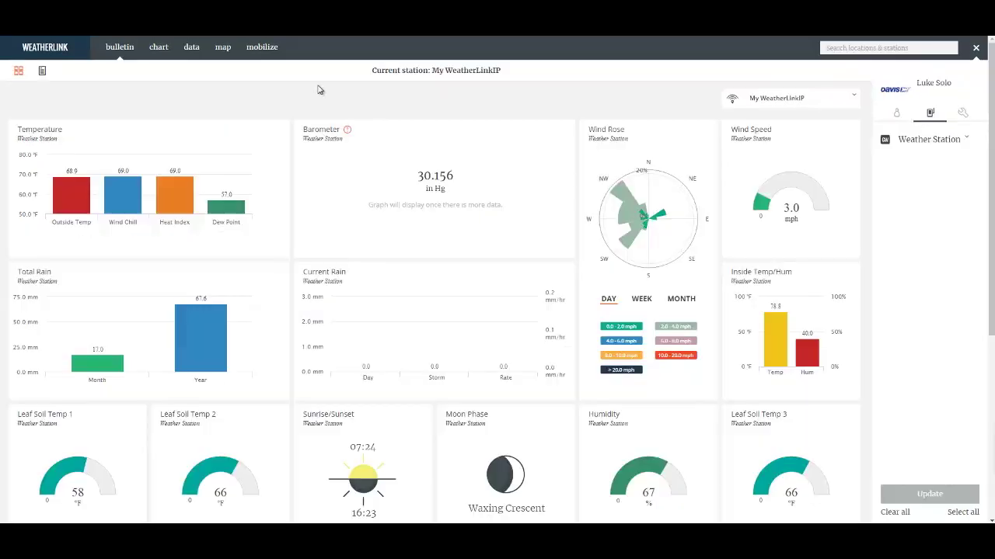
pyautogui.click(160, 48)
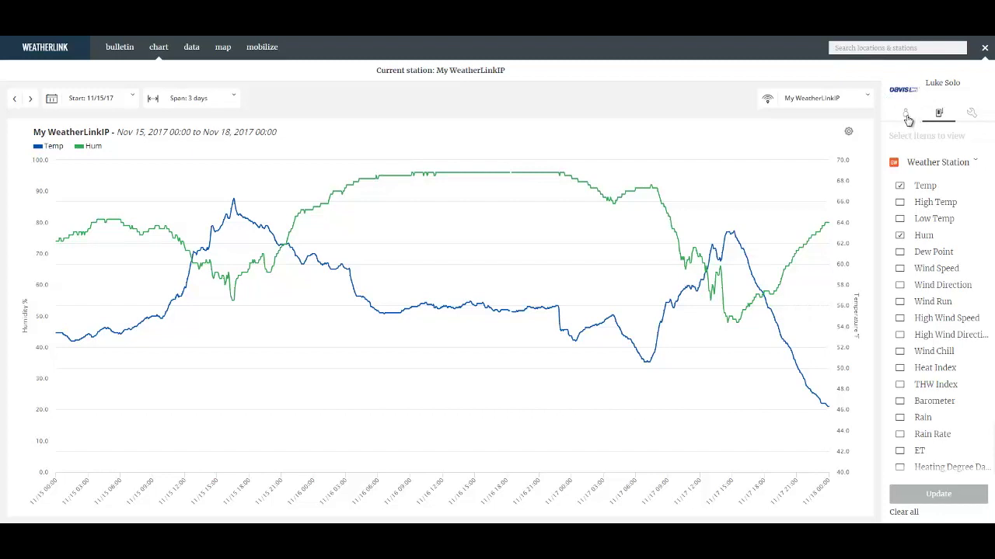
pyautogui.click(907, 117)
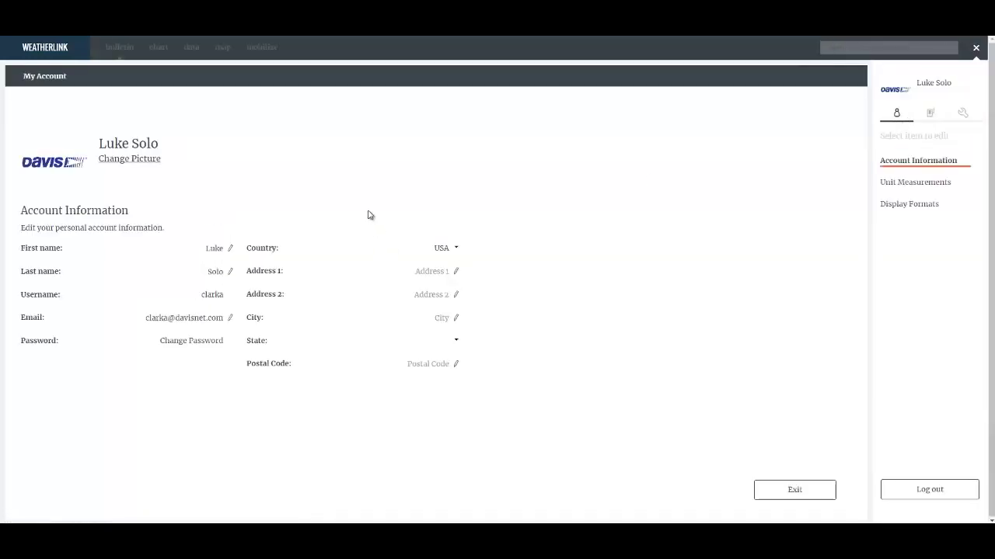
# - Review the Unit Measurements and Display Formats account preferences
pyautogui.click(912, 186)
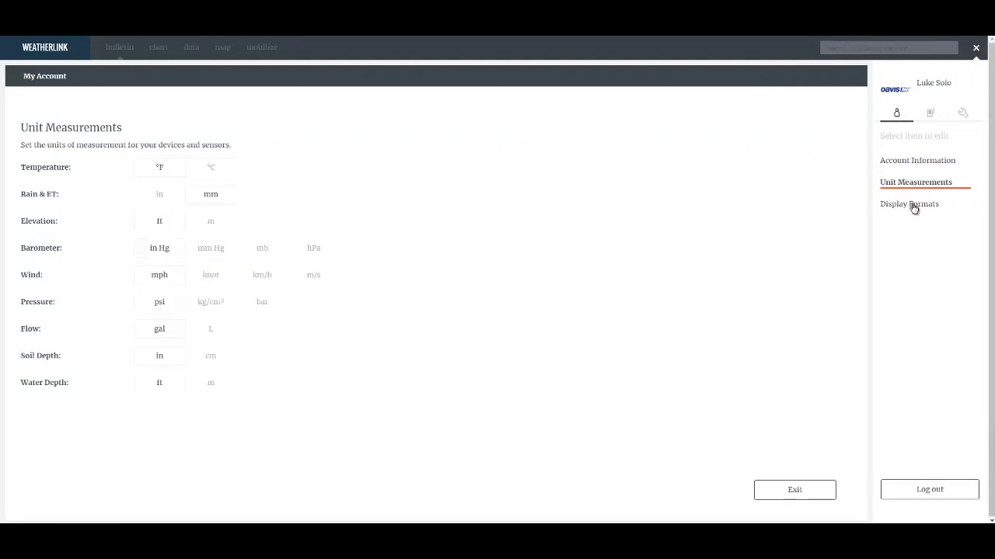
pyautogui.click(913, 207)
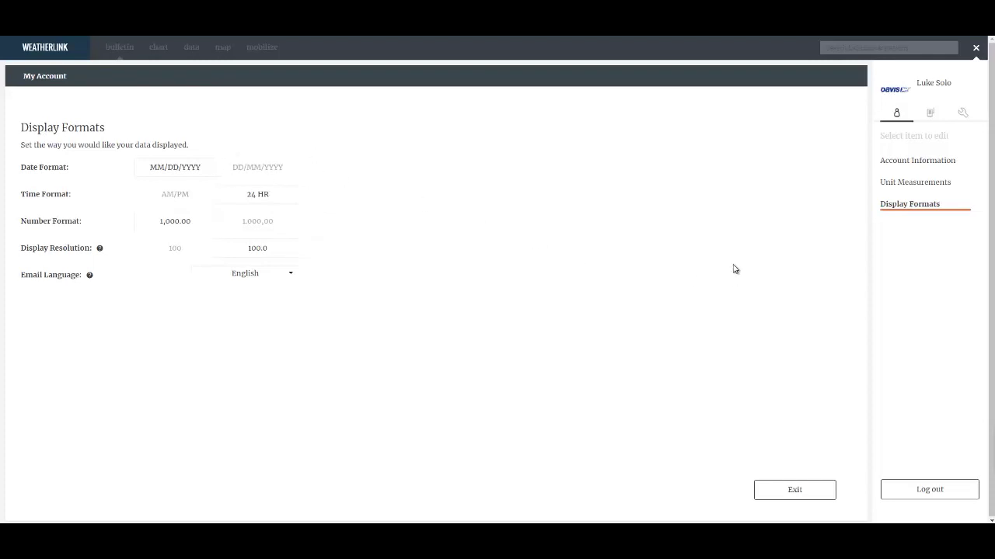
pyautogui.click(963, 115)
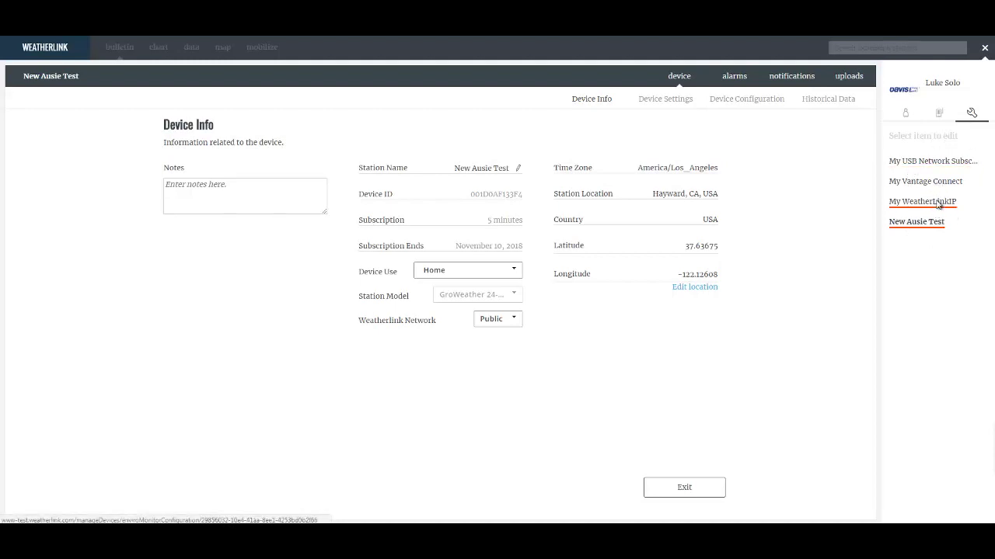
# - Show My WeatherLinkIP's device info (Vantage Pro2, Home use, Private network) and exit device settings
pyautogui.click(938, 203)
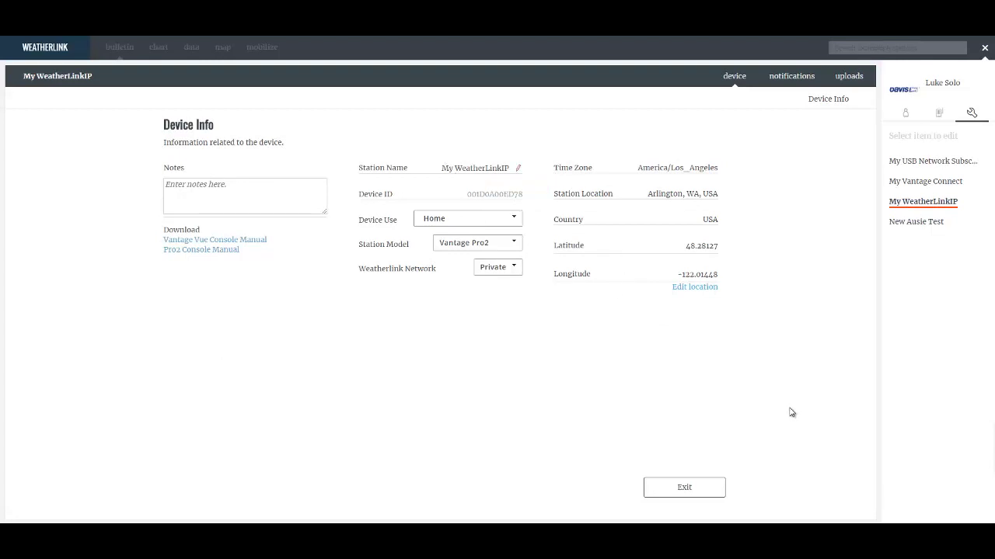
pyautogui.click(683, 488)
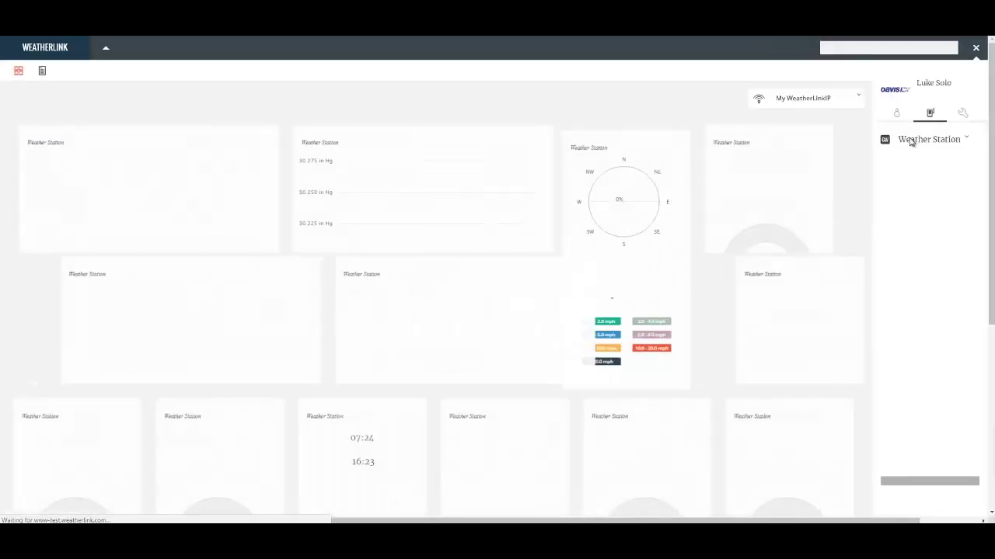
pyautogui.click(966, 115)
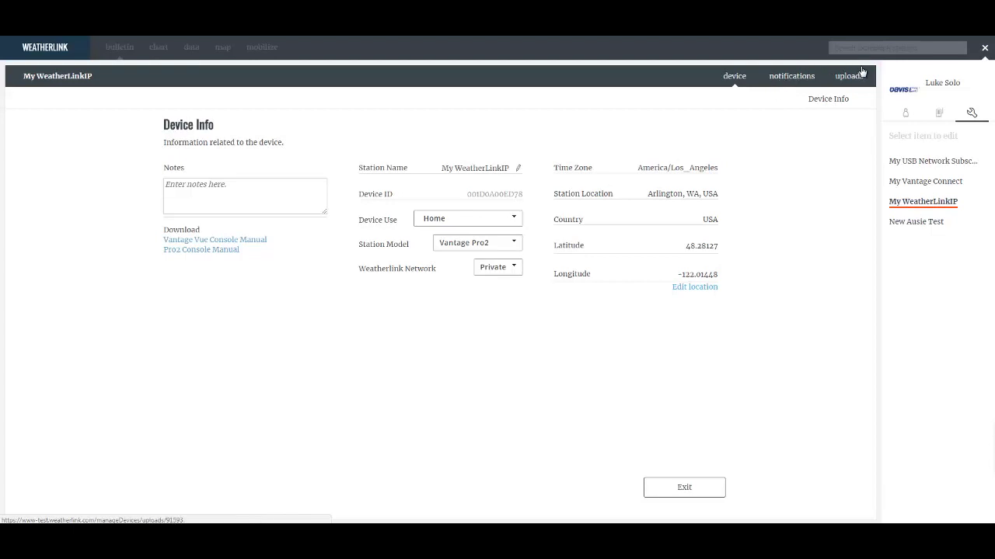
# - Open My WeatherLinkIP's notifications and view the Email and Text/SMS notification settings
pyautogui.click(797, 78)
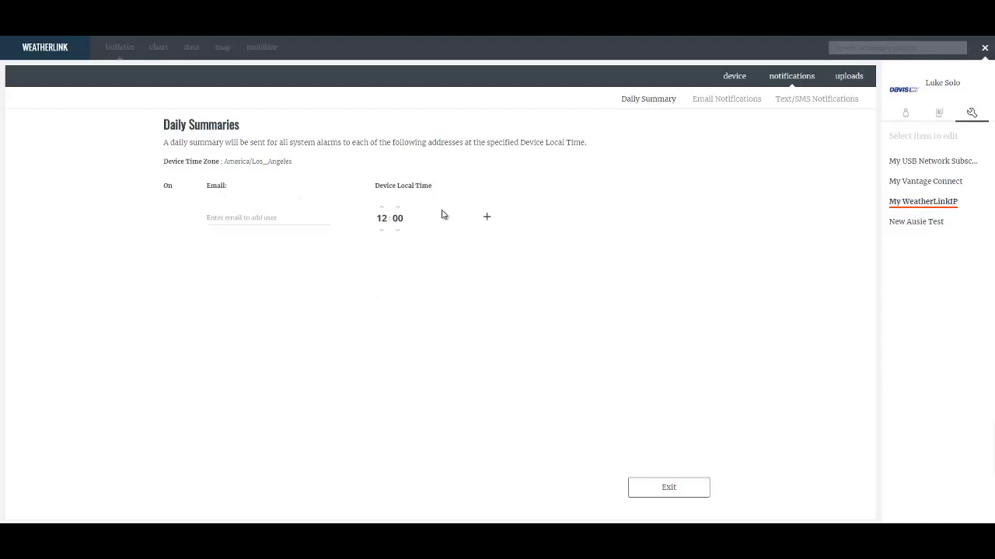
pyautogui.click(736, 104)
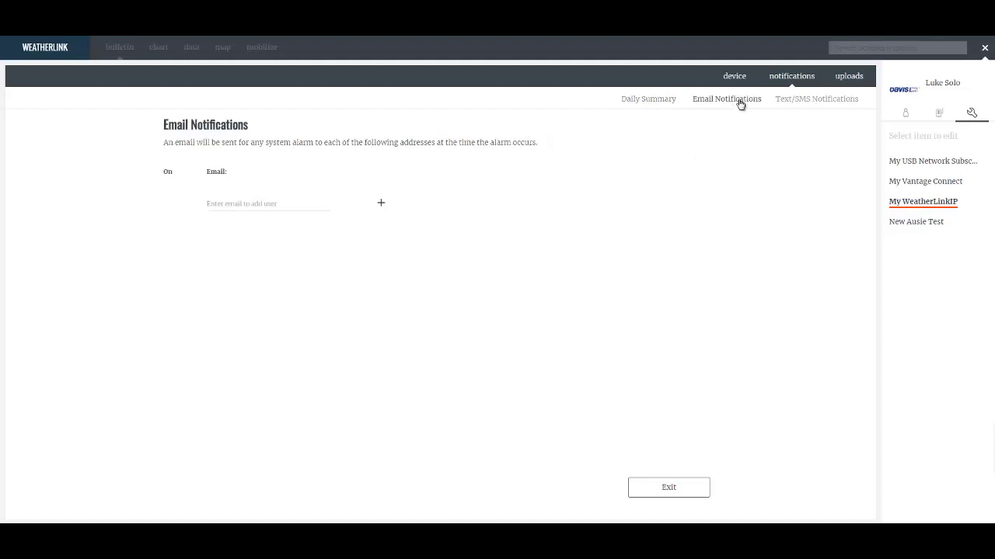
pyautogui.click(811, 101)
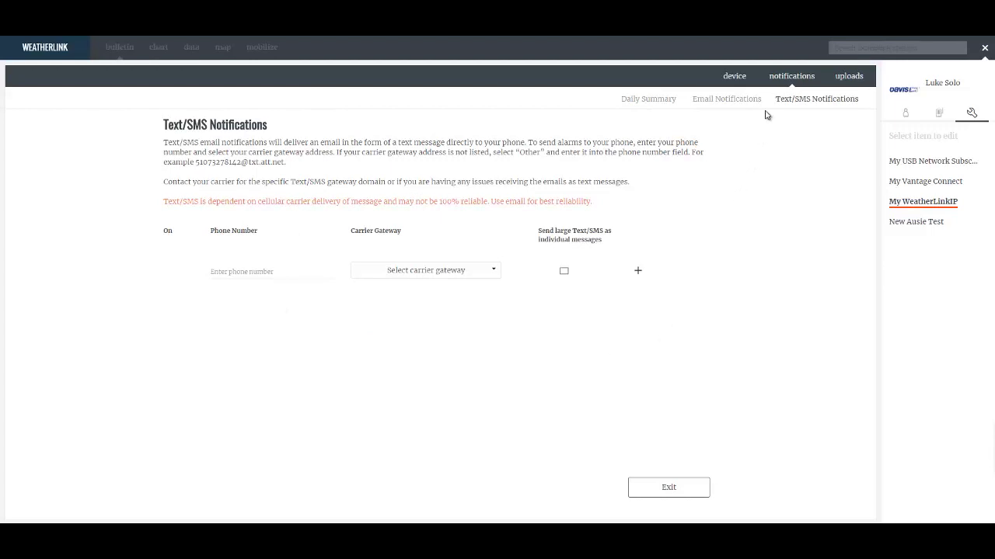
# - Show the Uploads settings, with Weather Underground, CWOP and GLOBE all unchecked and empty
pyautogui.click(859, 78)
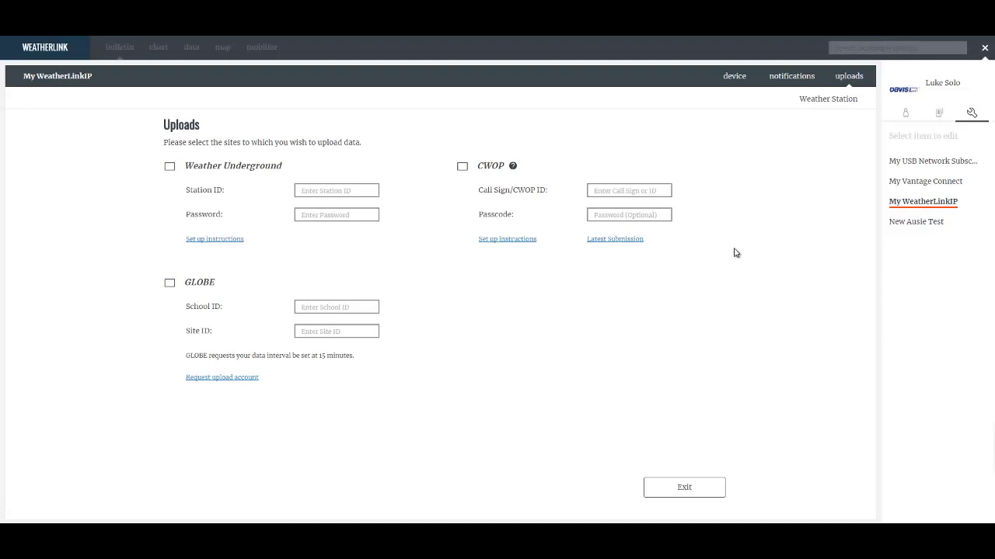
# - Exit the Uploads page to close station settings and return to the bulletin dashboard
pyautogui.click(684, 487)
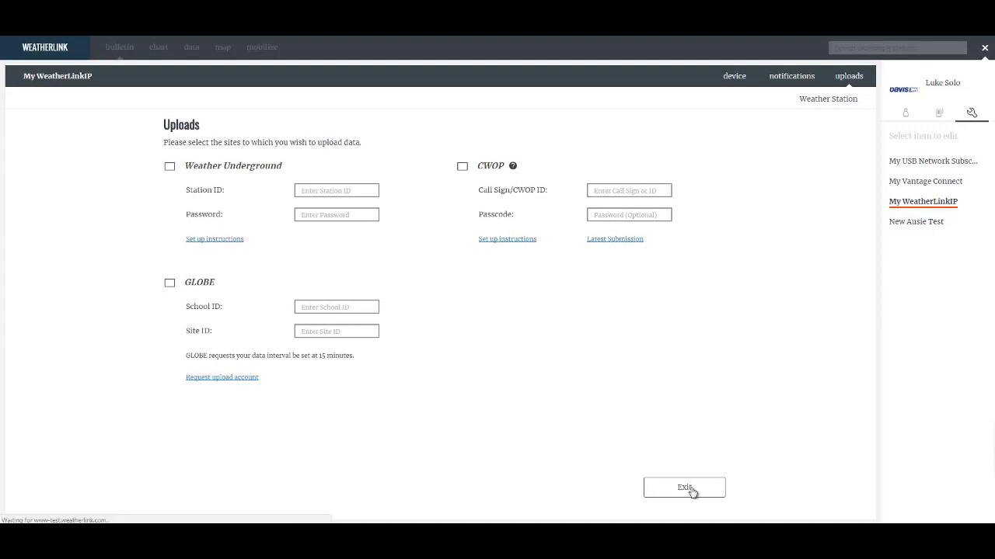